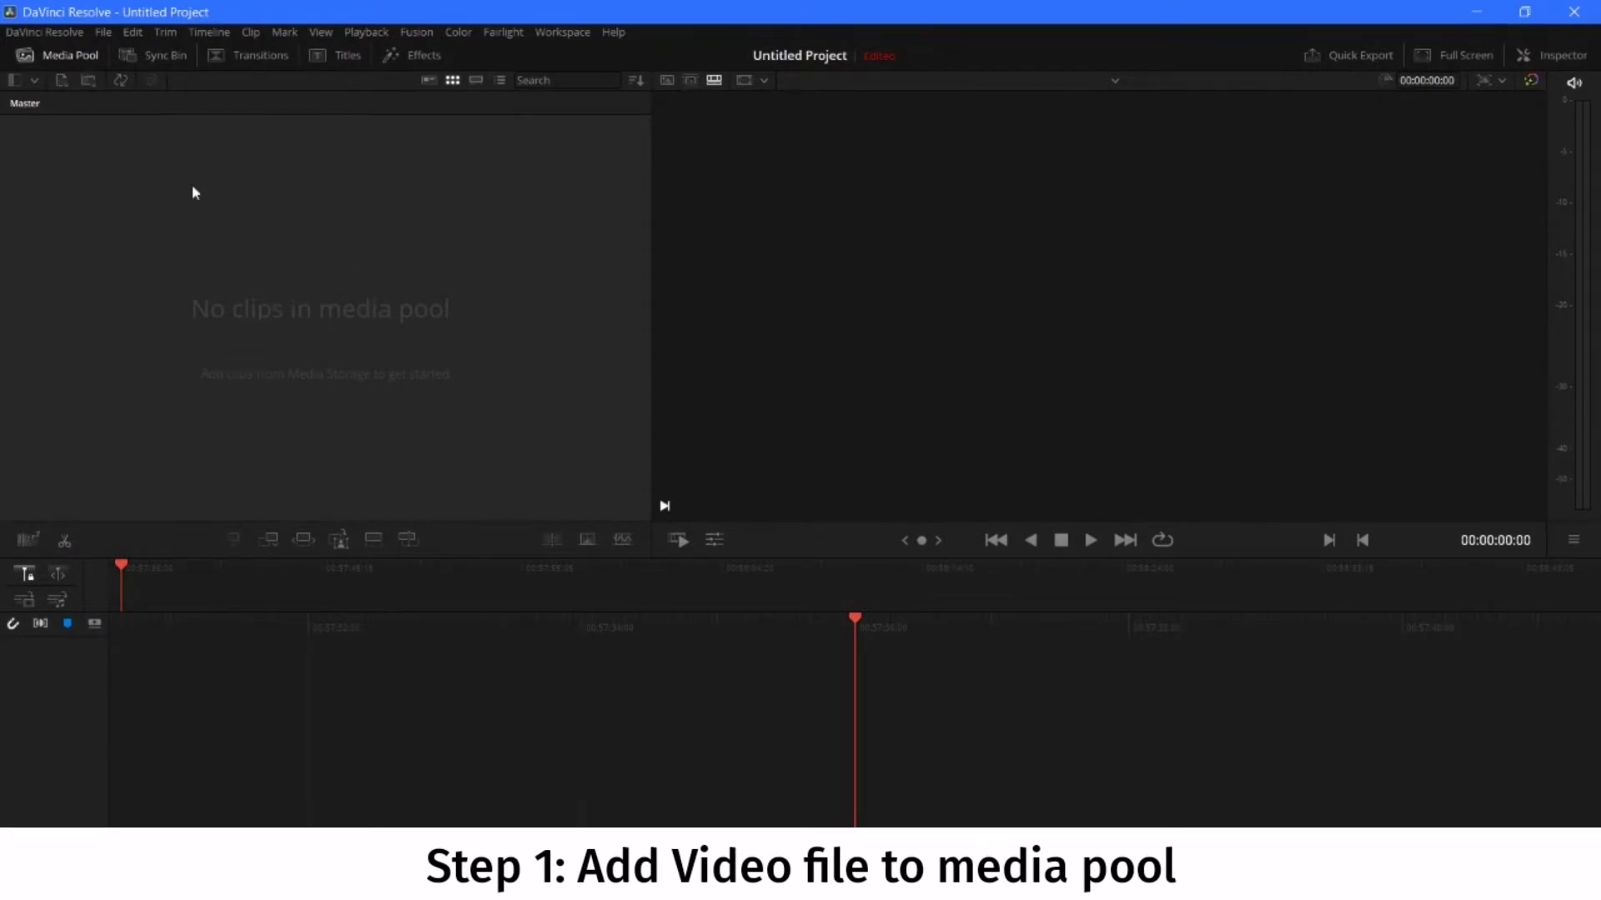
Import the production ID_4041801 video from Downloads into the empty Media Pool
right_click(325, 260)
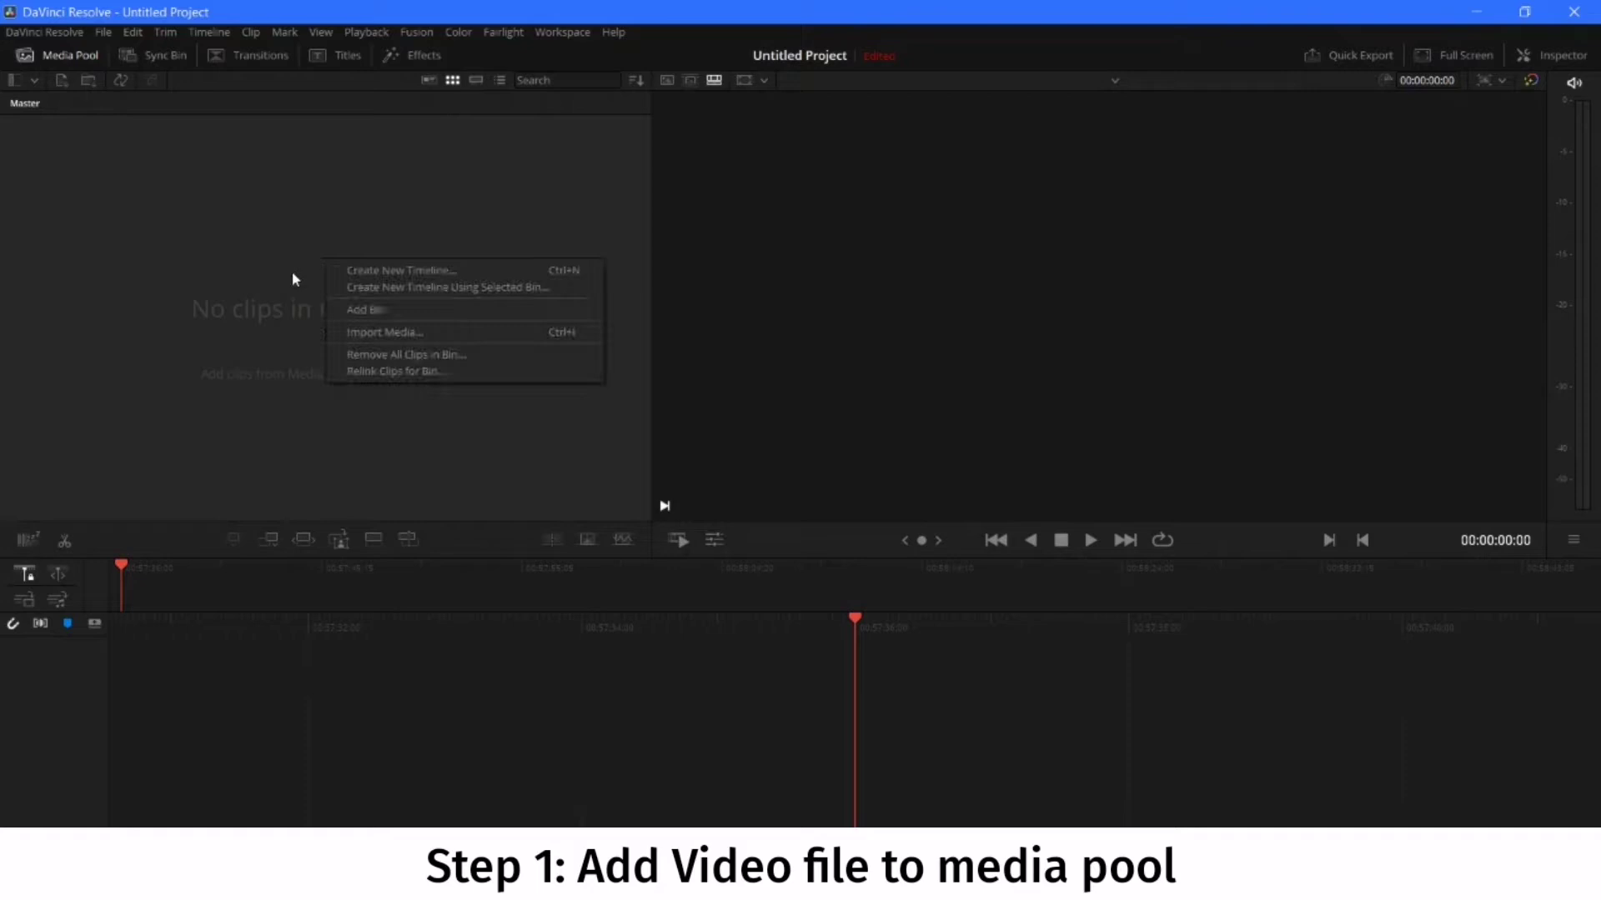
click(410, 332)
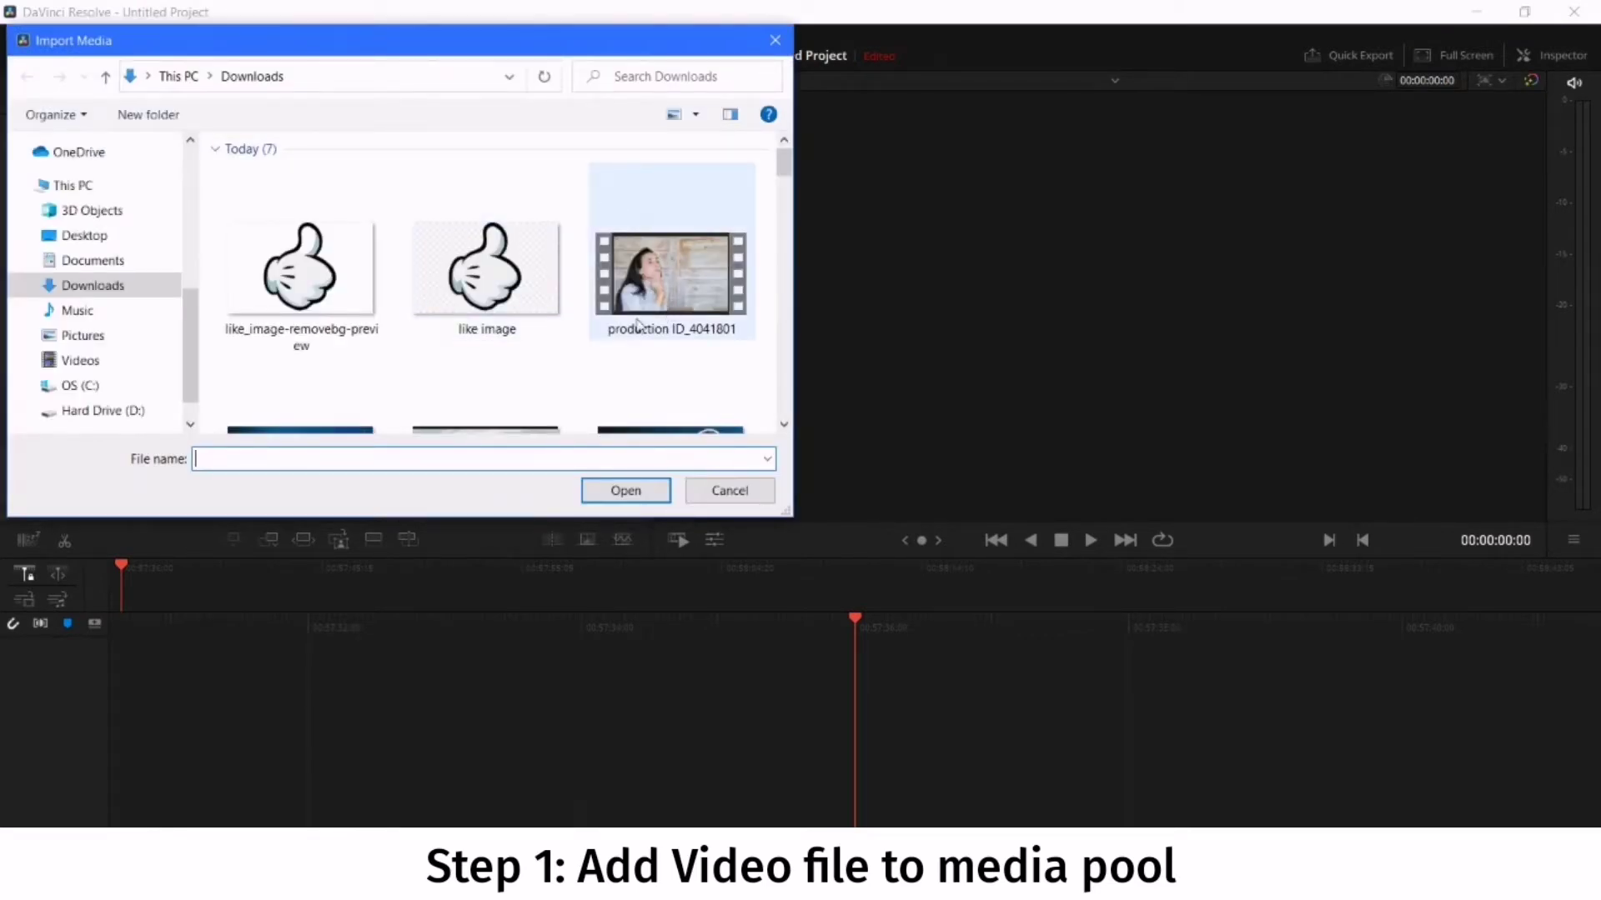
click(646, 283)
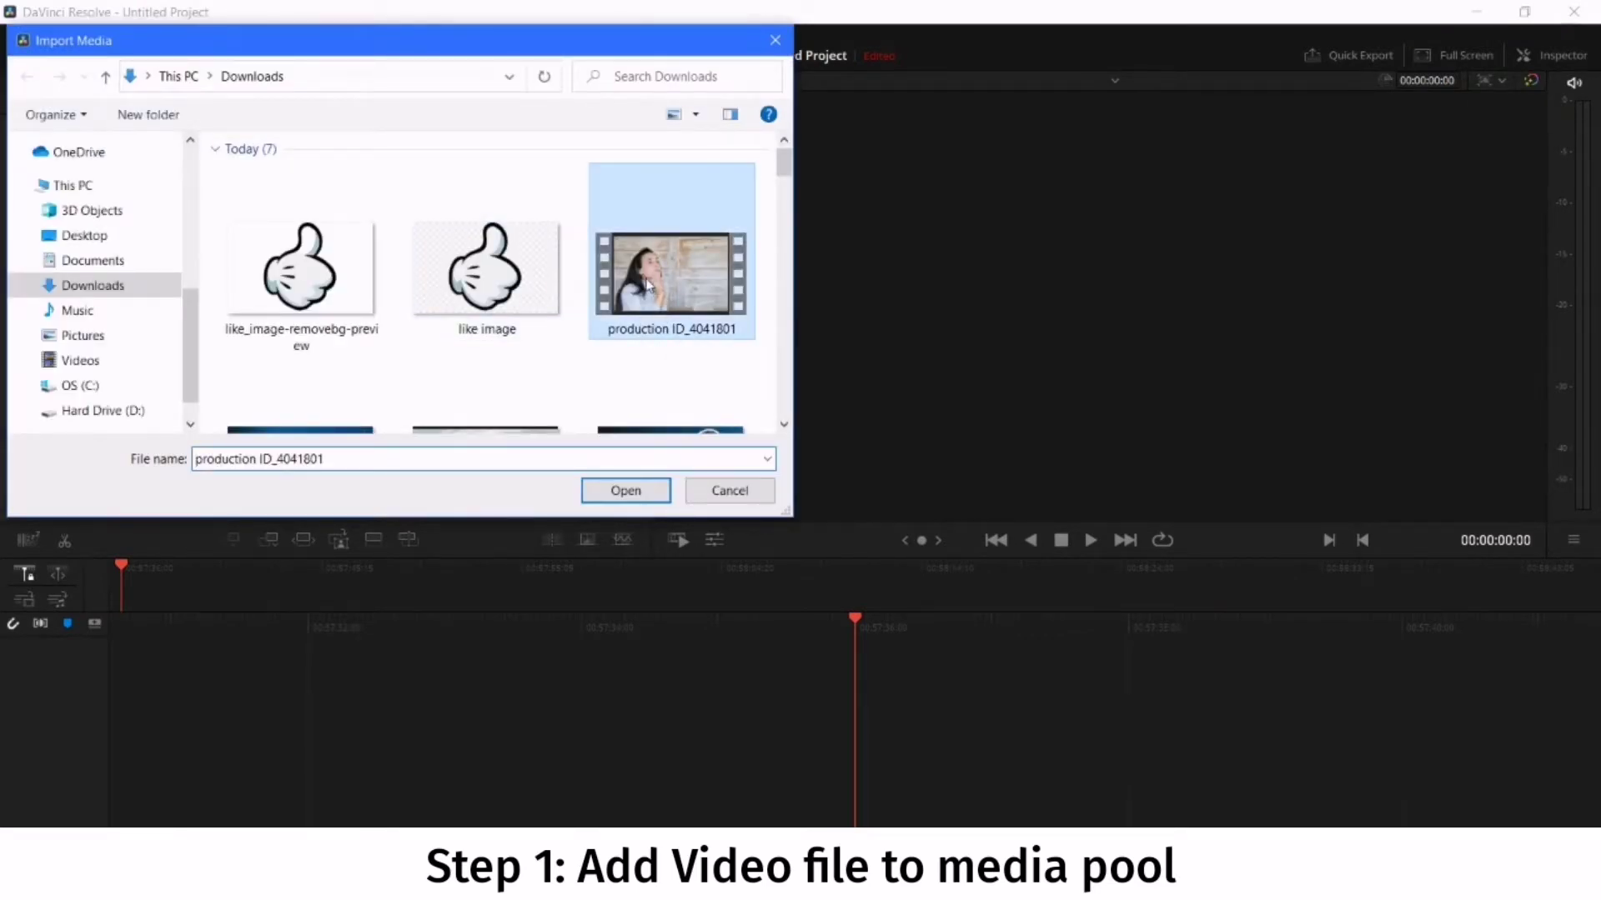
click(624, 491)
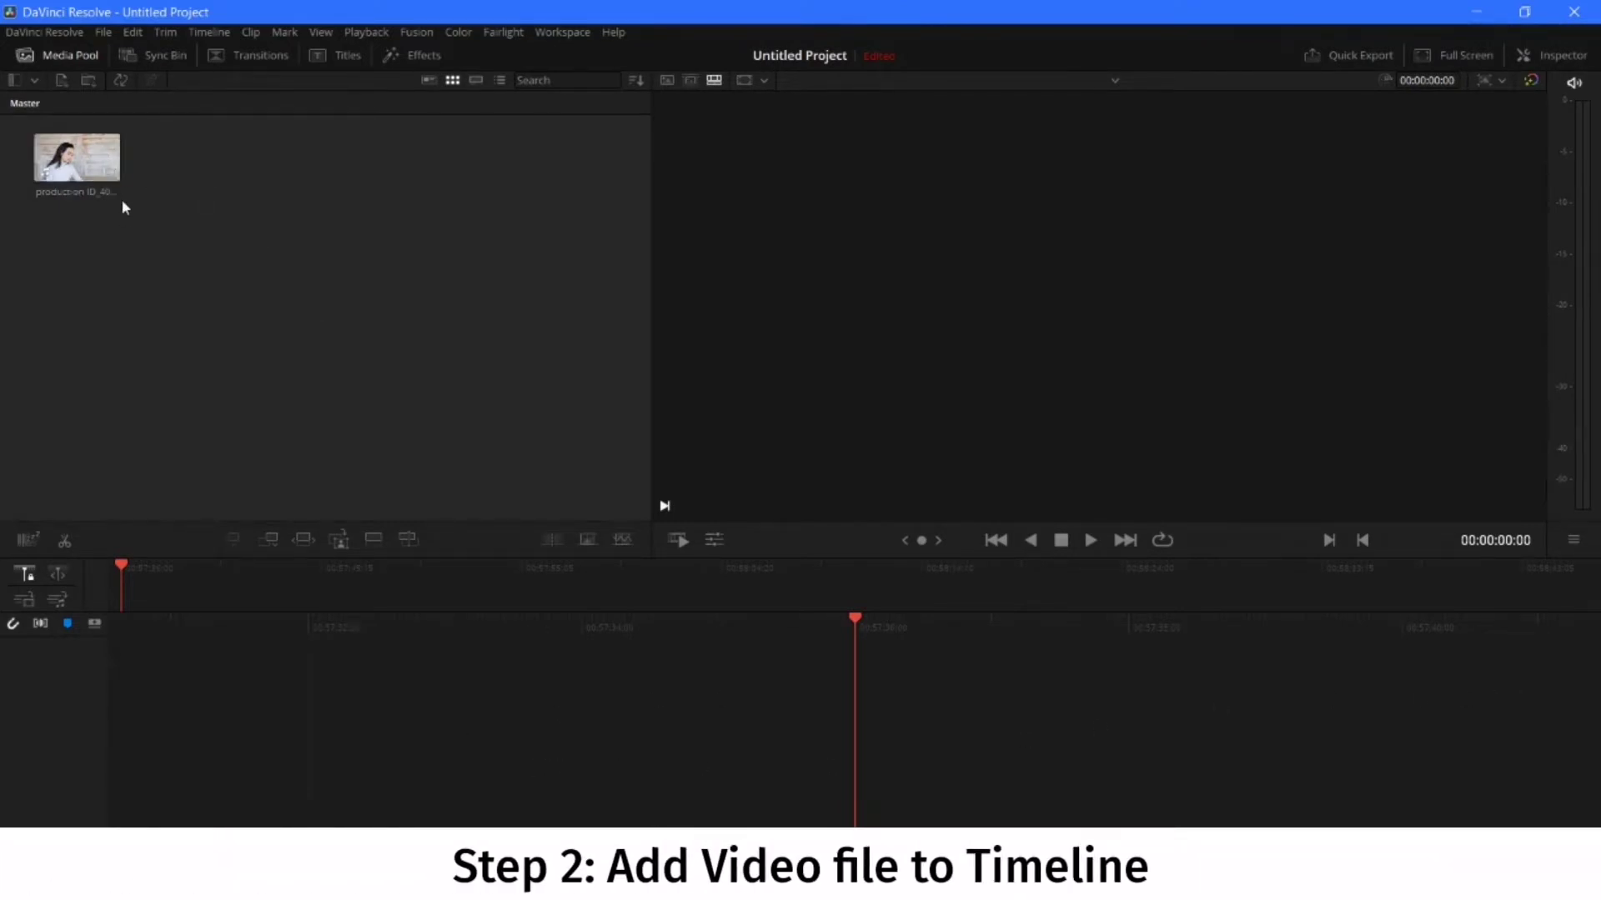
Drag the production ID_4041801 clip onto the timeline to create Timeline 1 and play it
click(84, 156)
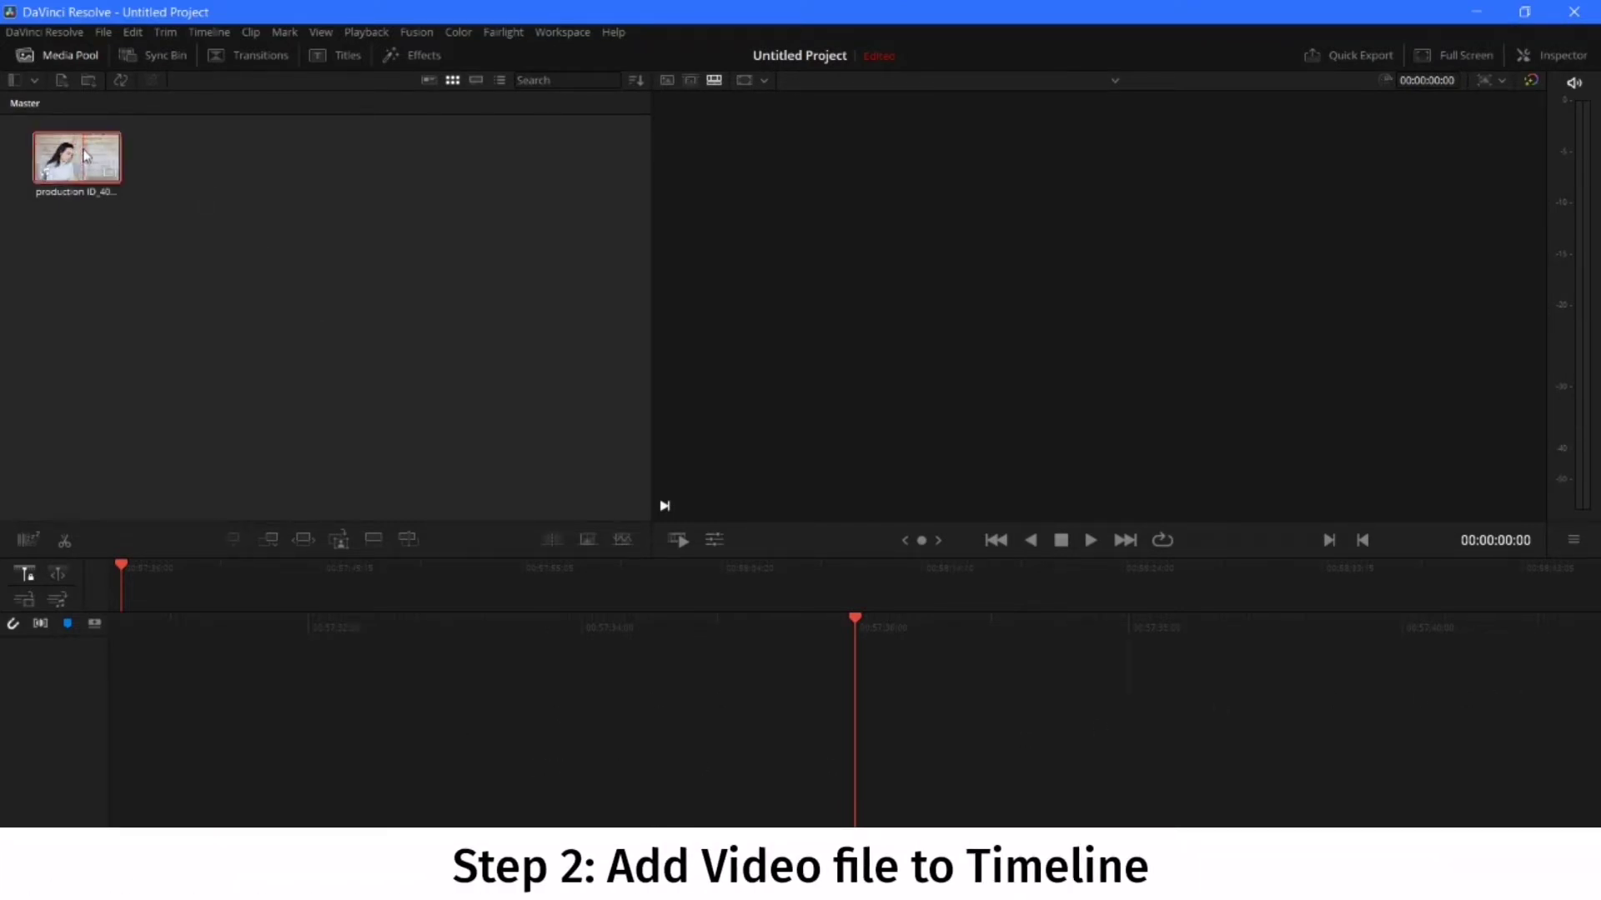
drag(85, 156, 892, 677)
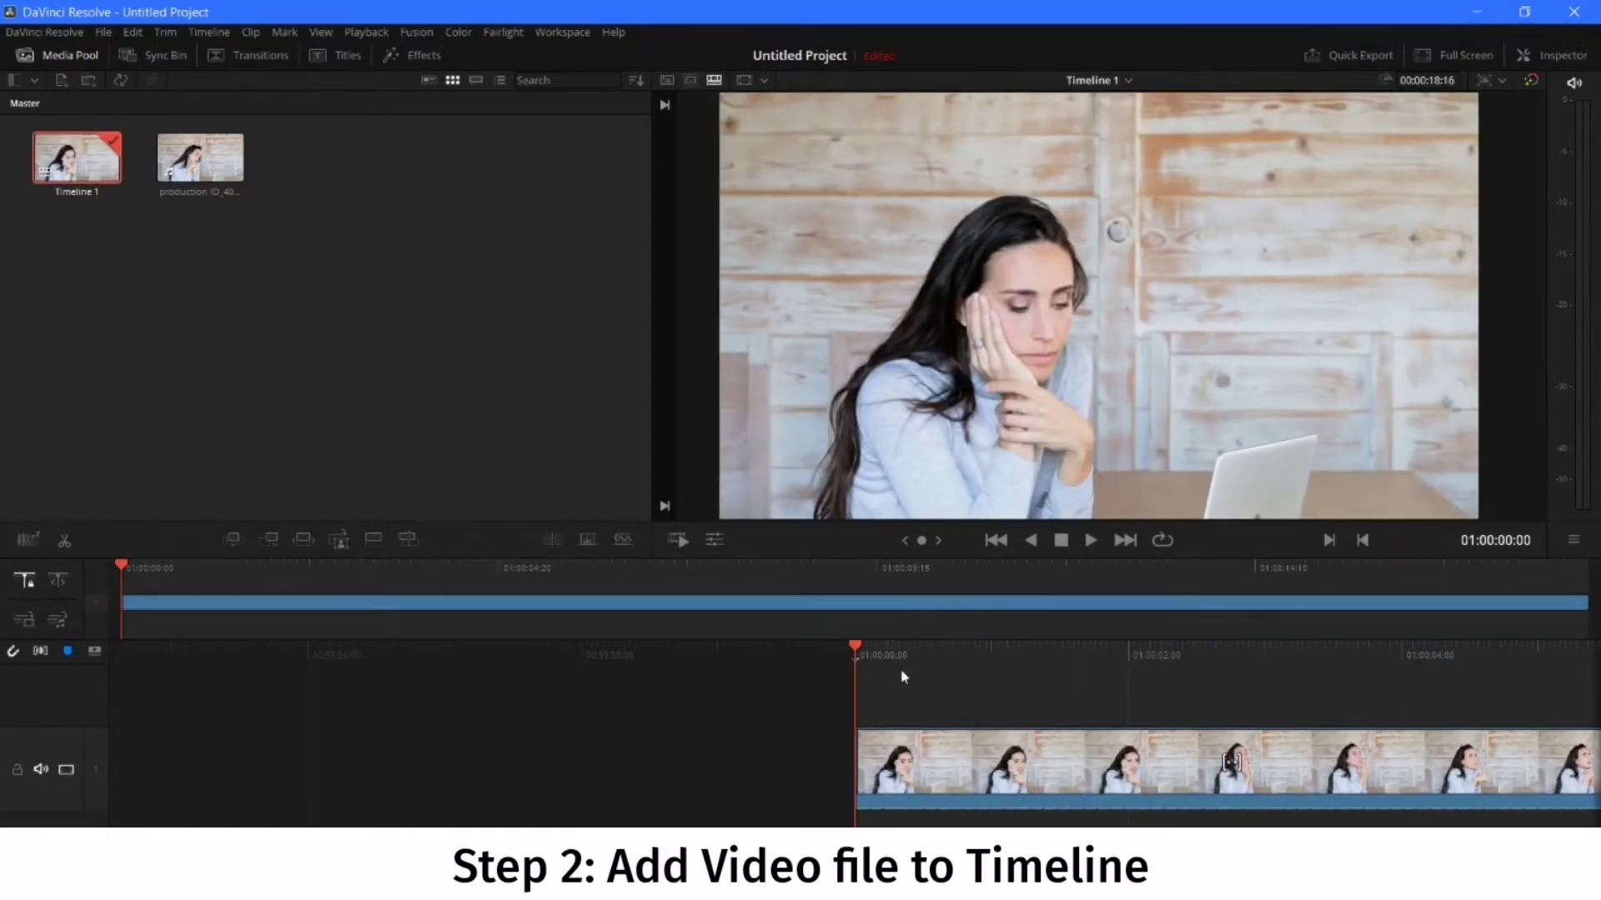
key(space)
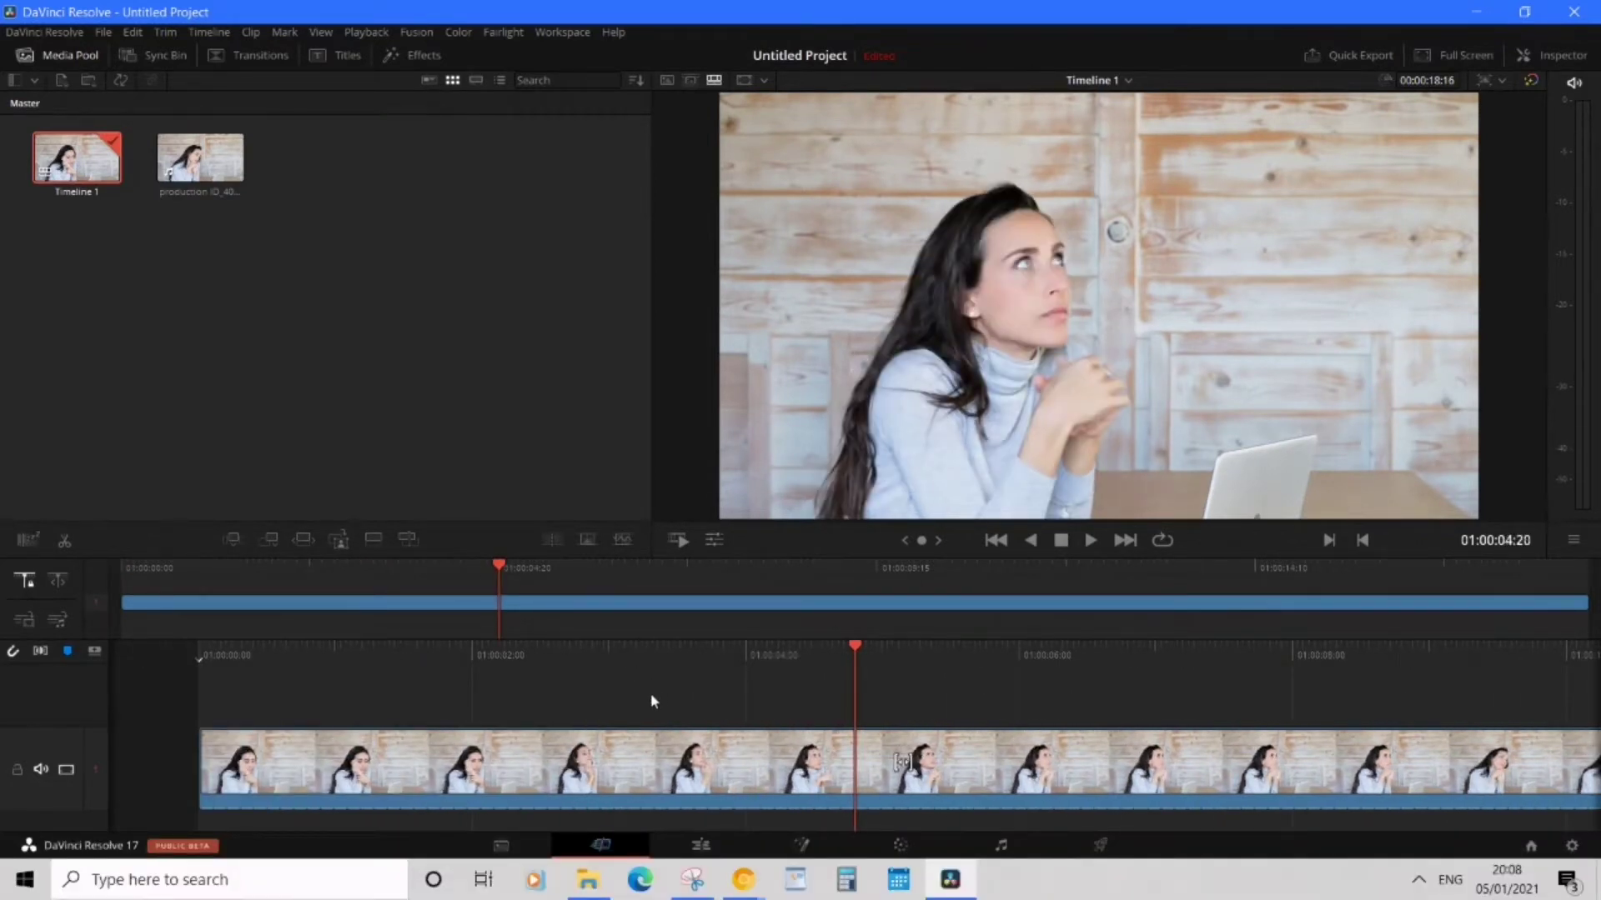
Import the Capture 2021-01-05 18.11.09 image into the Media Pool instead of the thumbs-up image
right_click(311, 341)
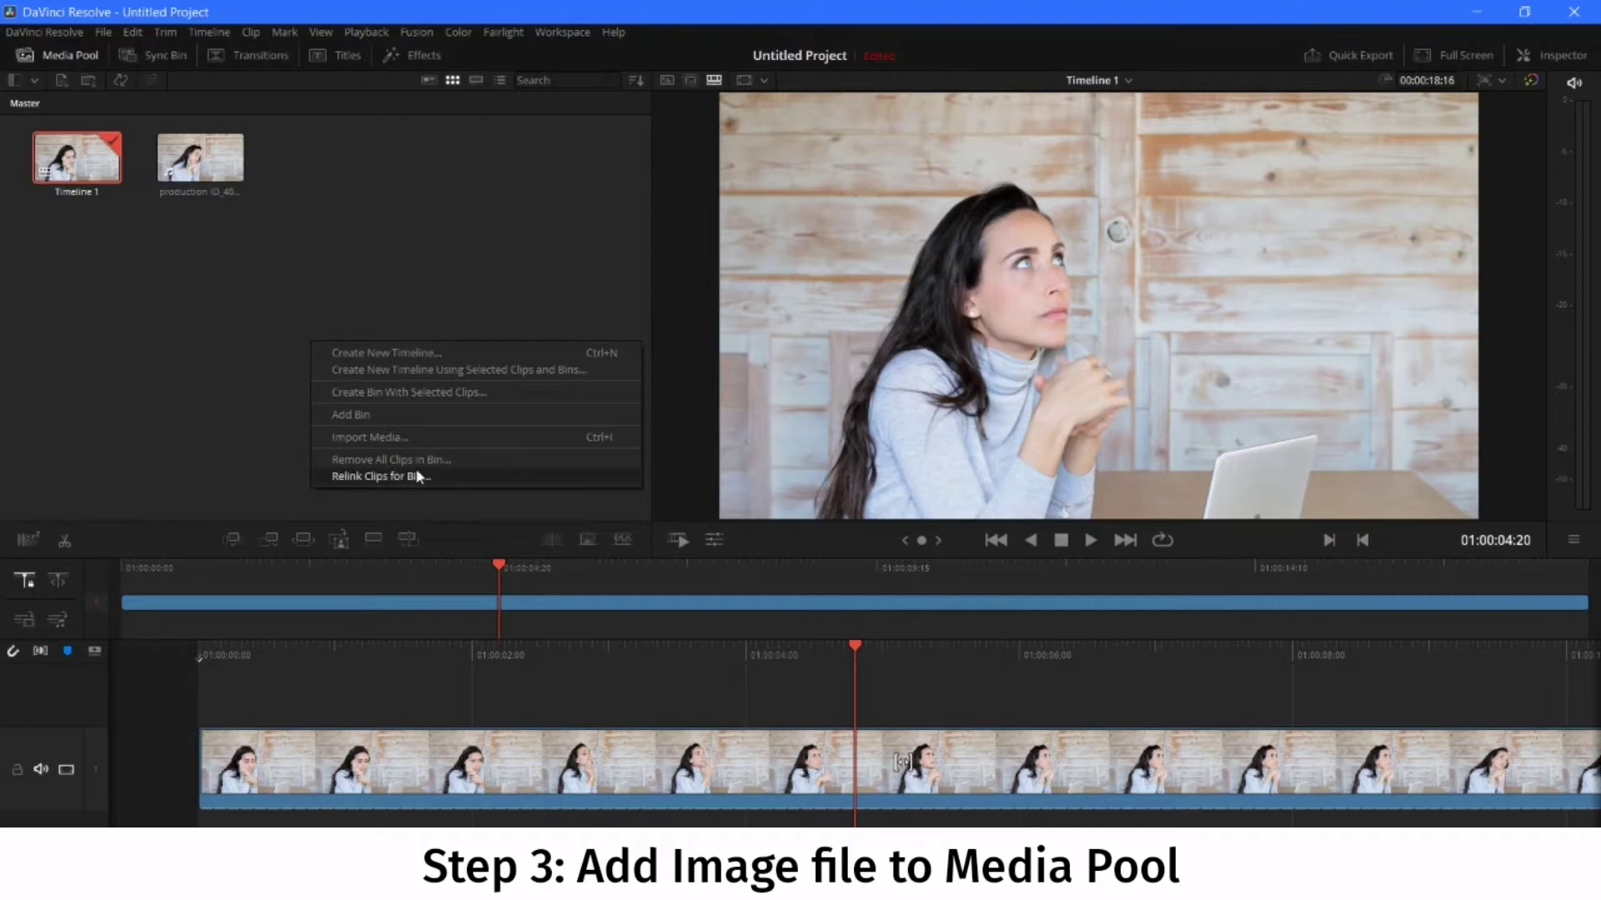
click(403, 437)
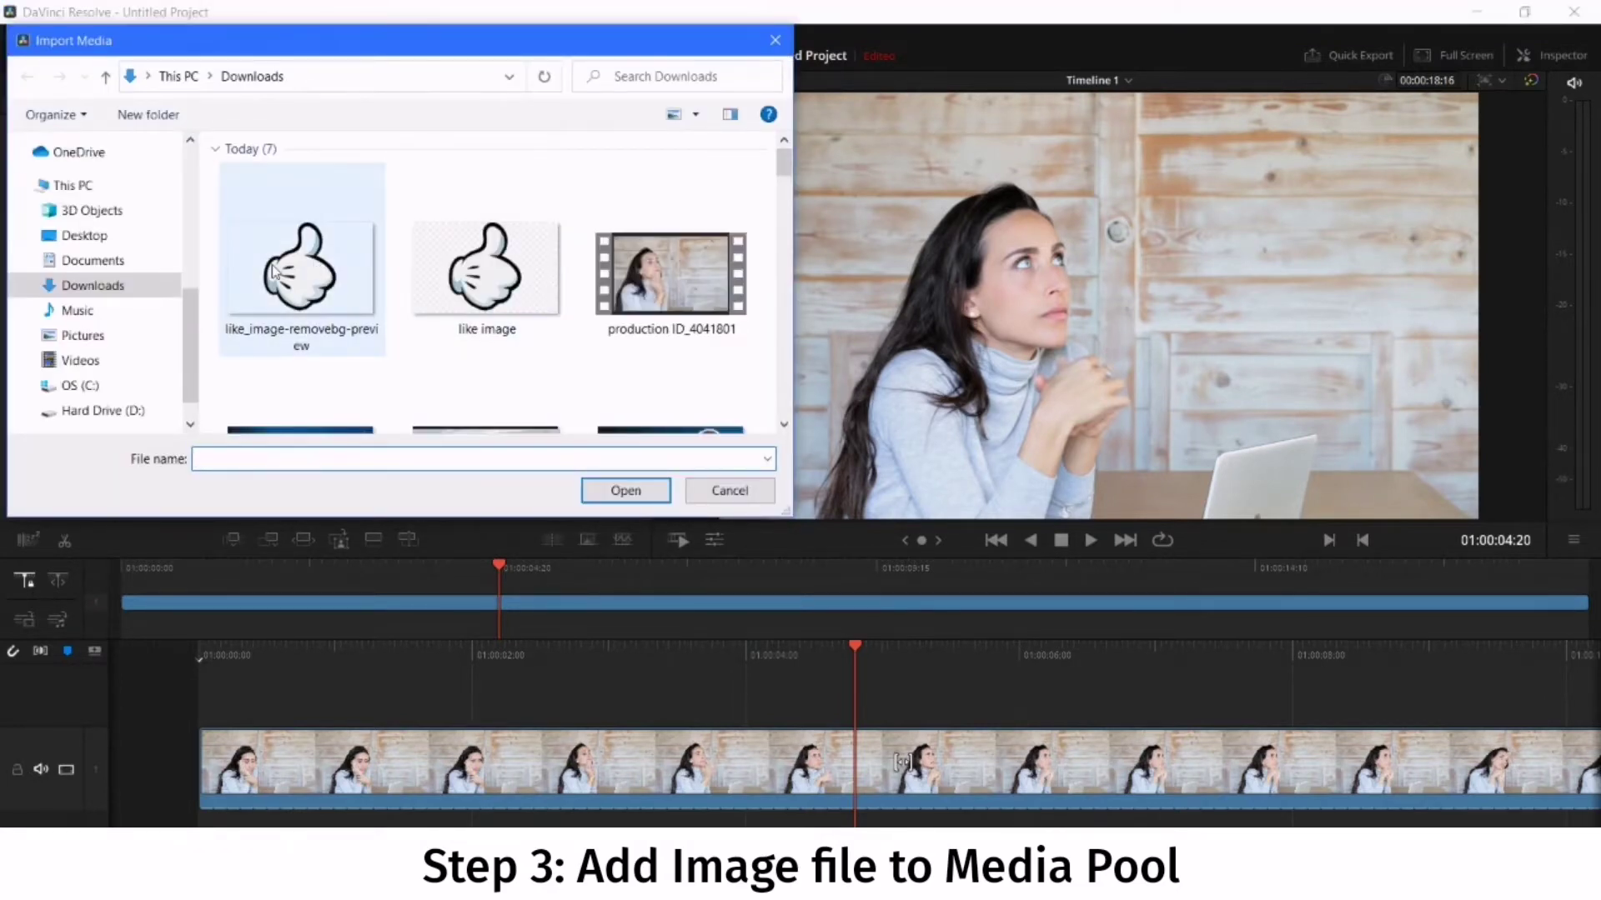
click(277, 269)
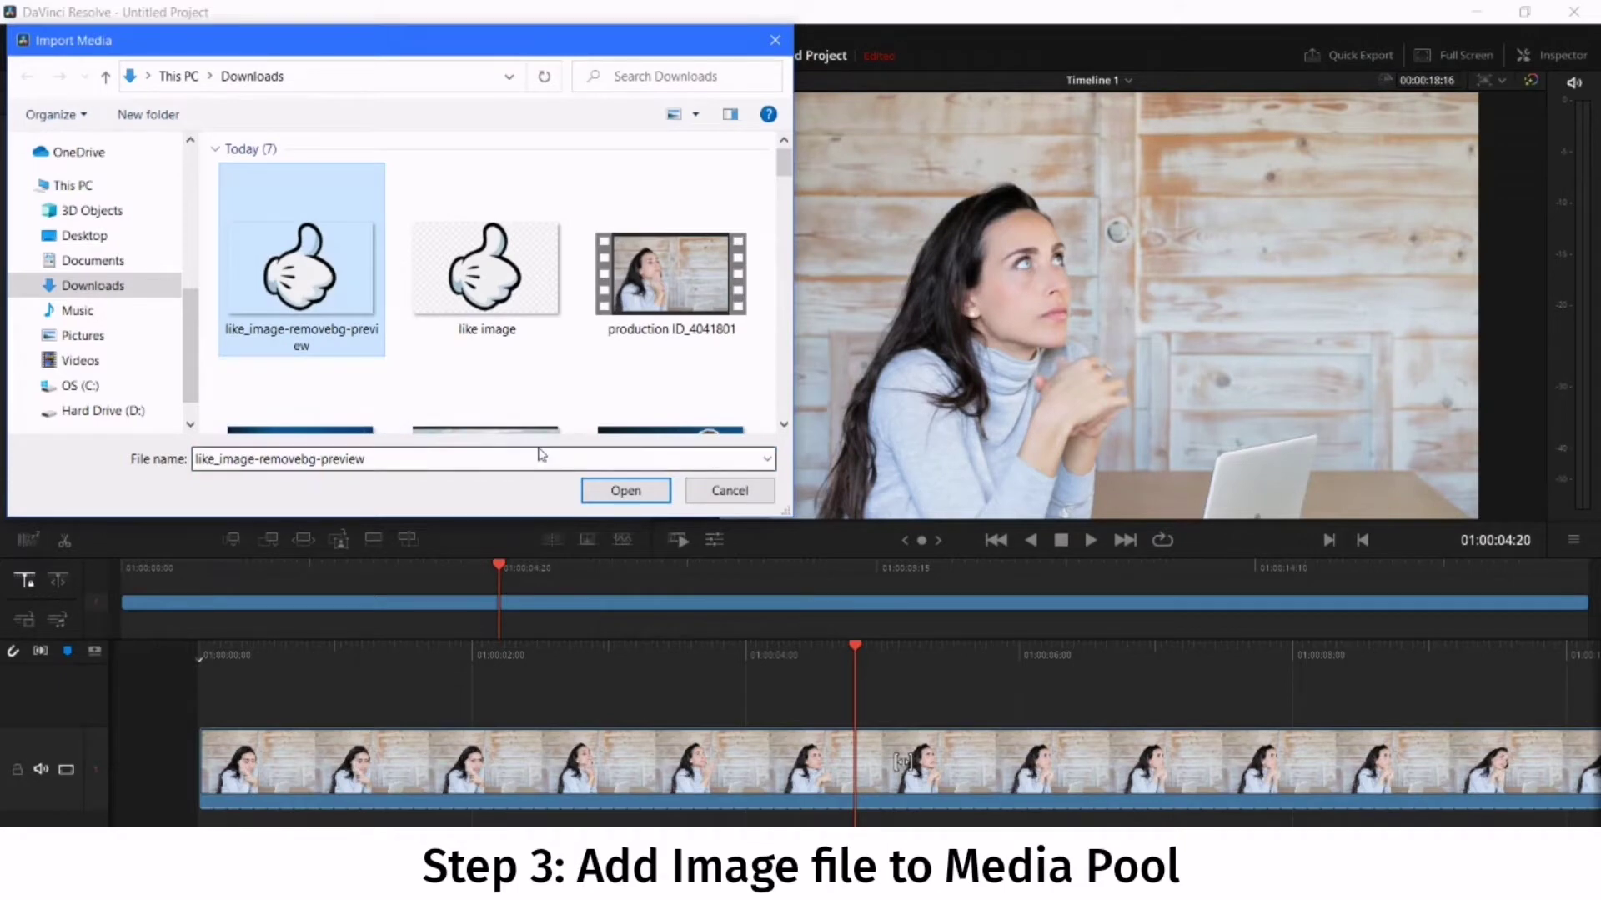
click(625, 491)
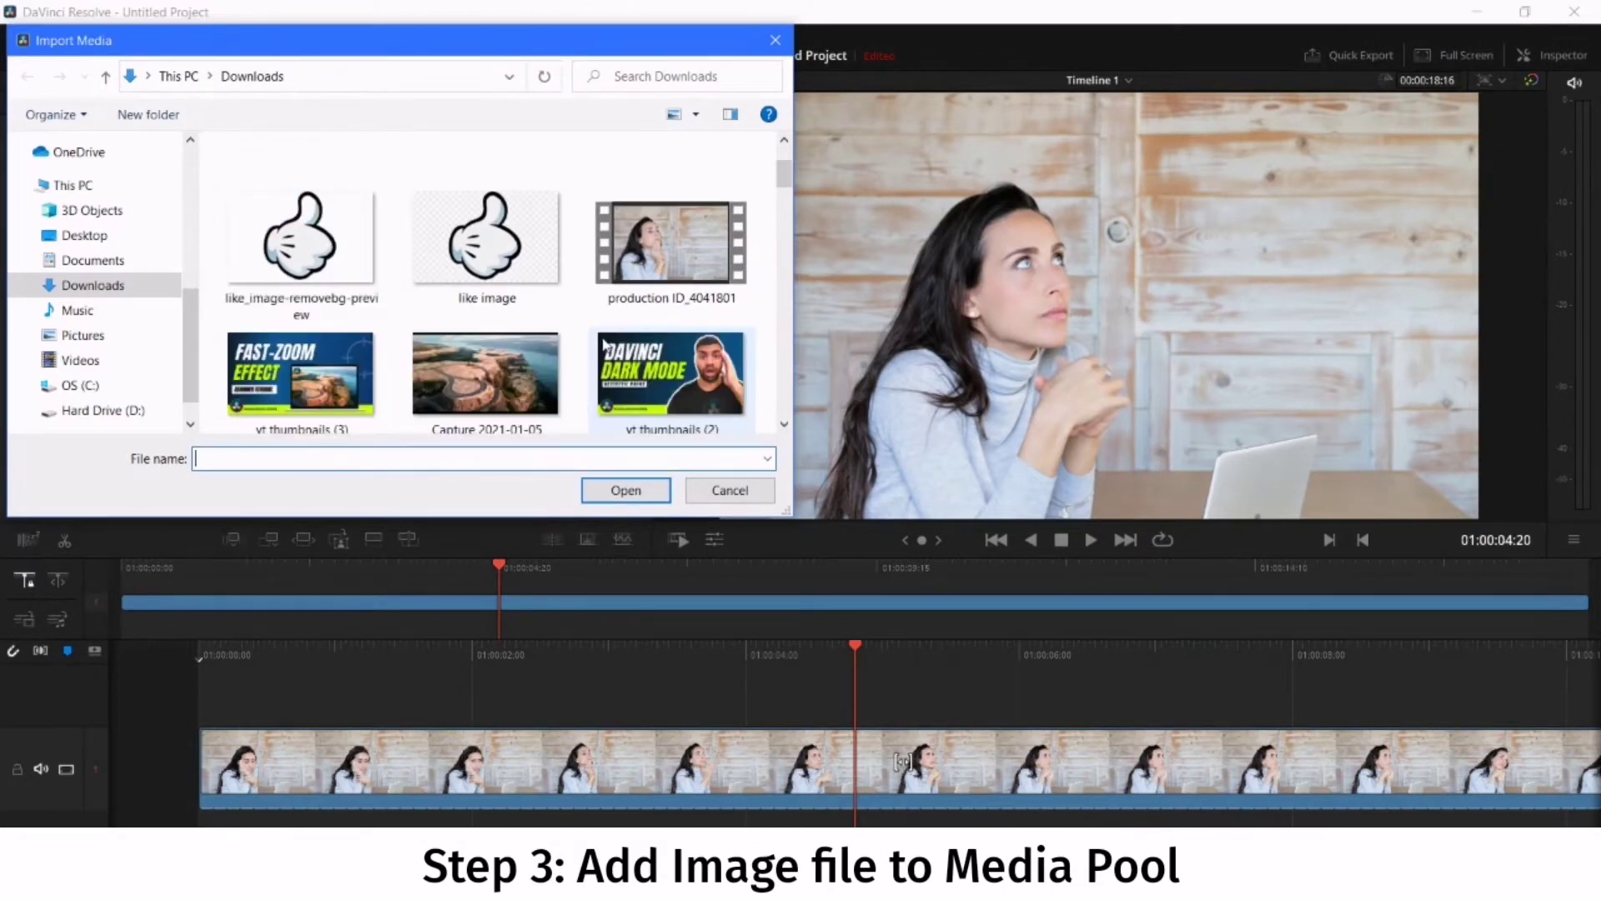
click(538, 421)
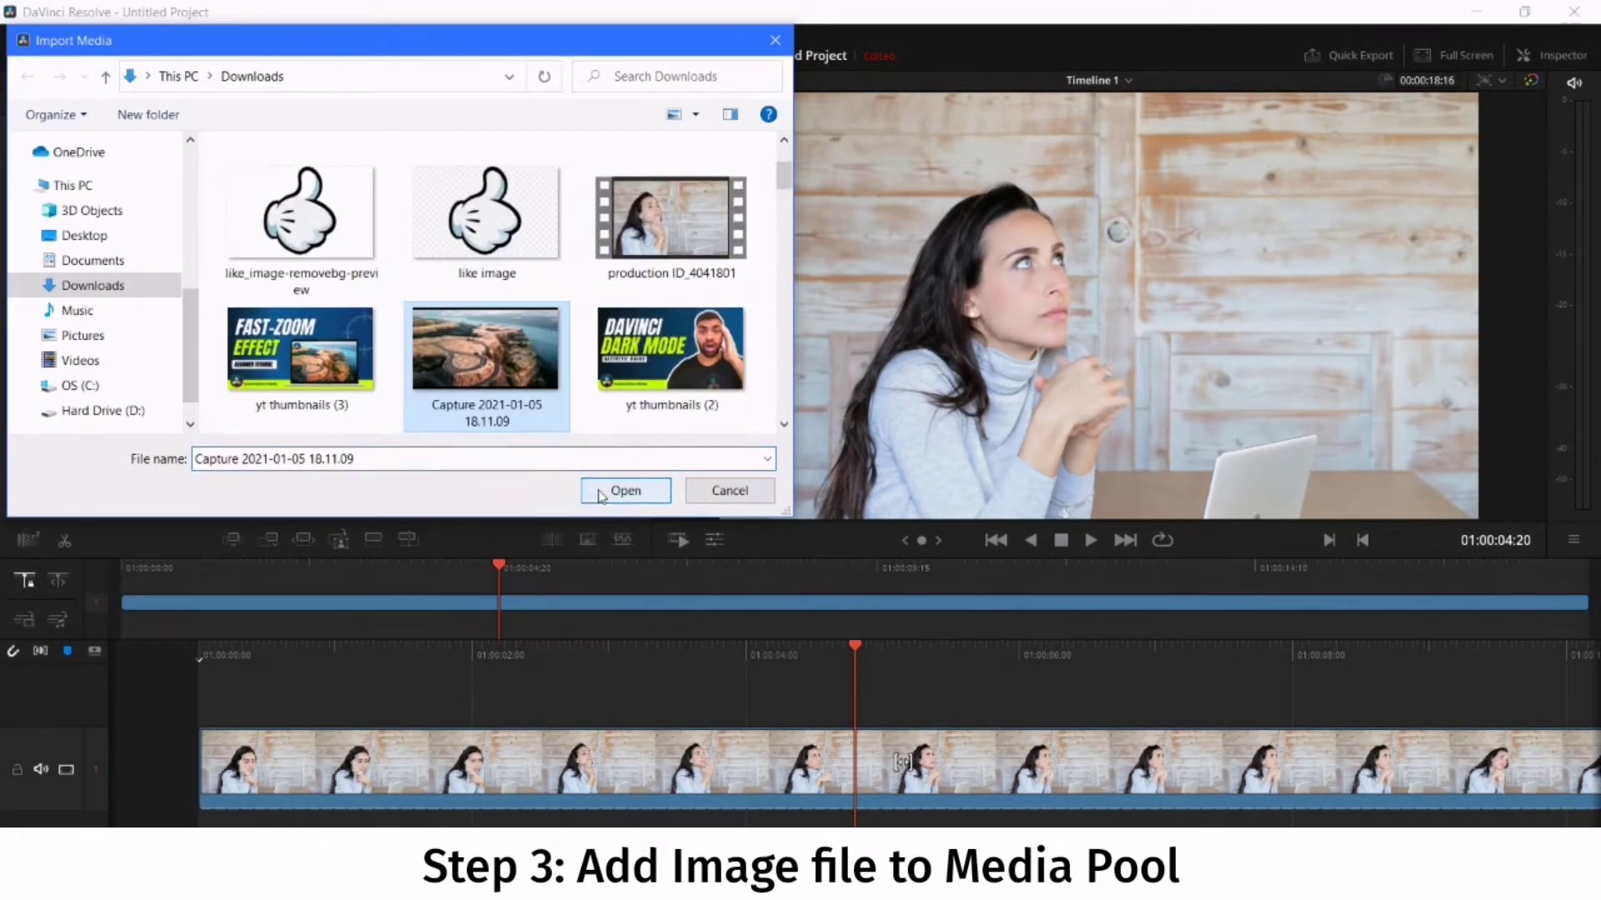
click(626, 491)
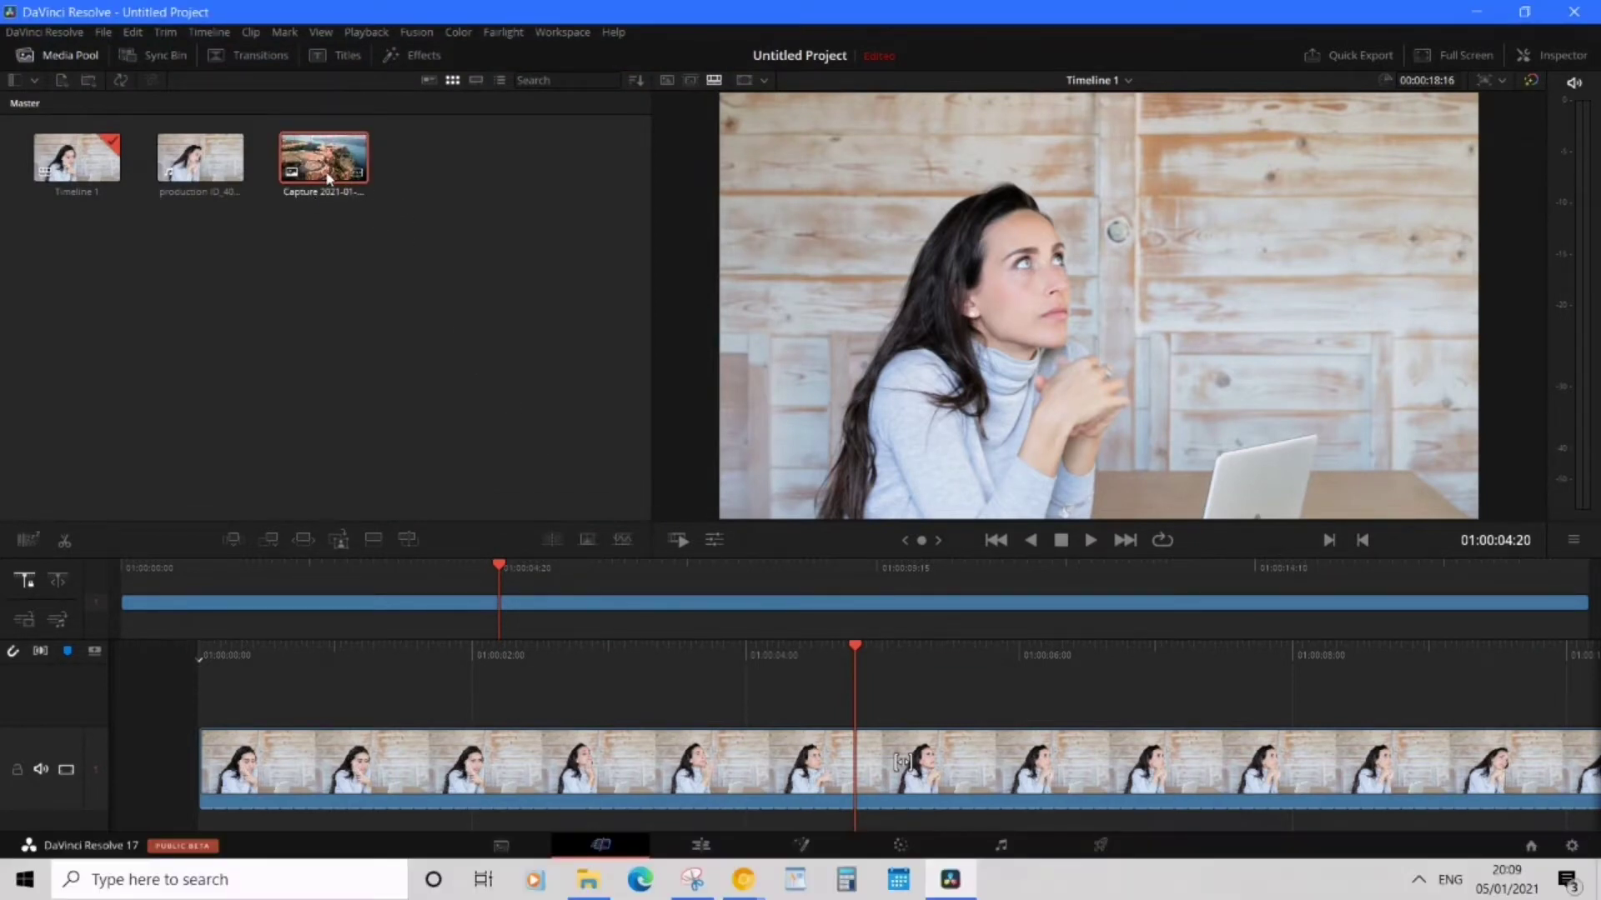
Place the Capture image on track V2 at the playhead and scrub to preview it
click(373, 237)
click(325, 166)
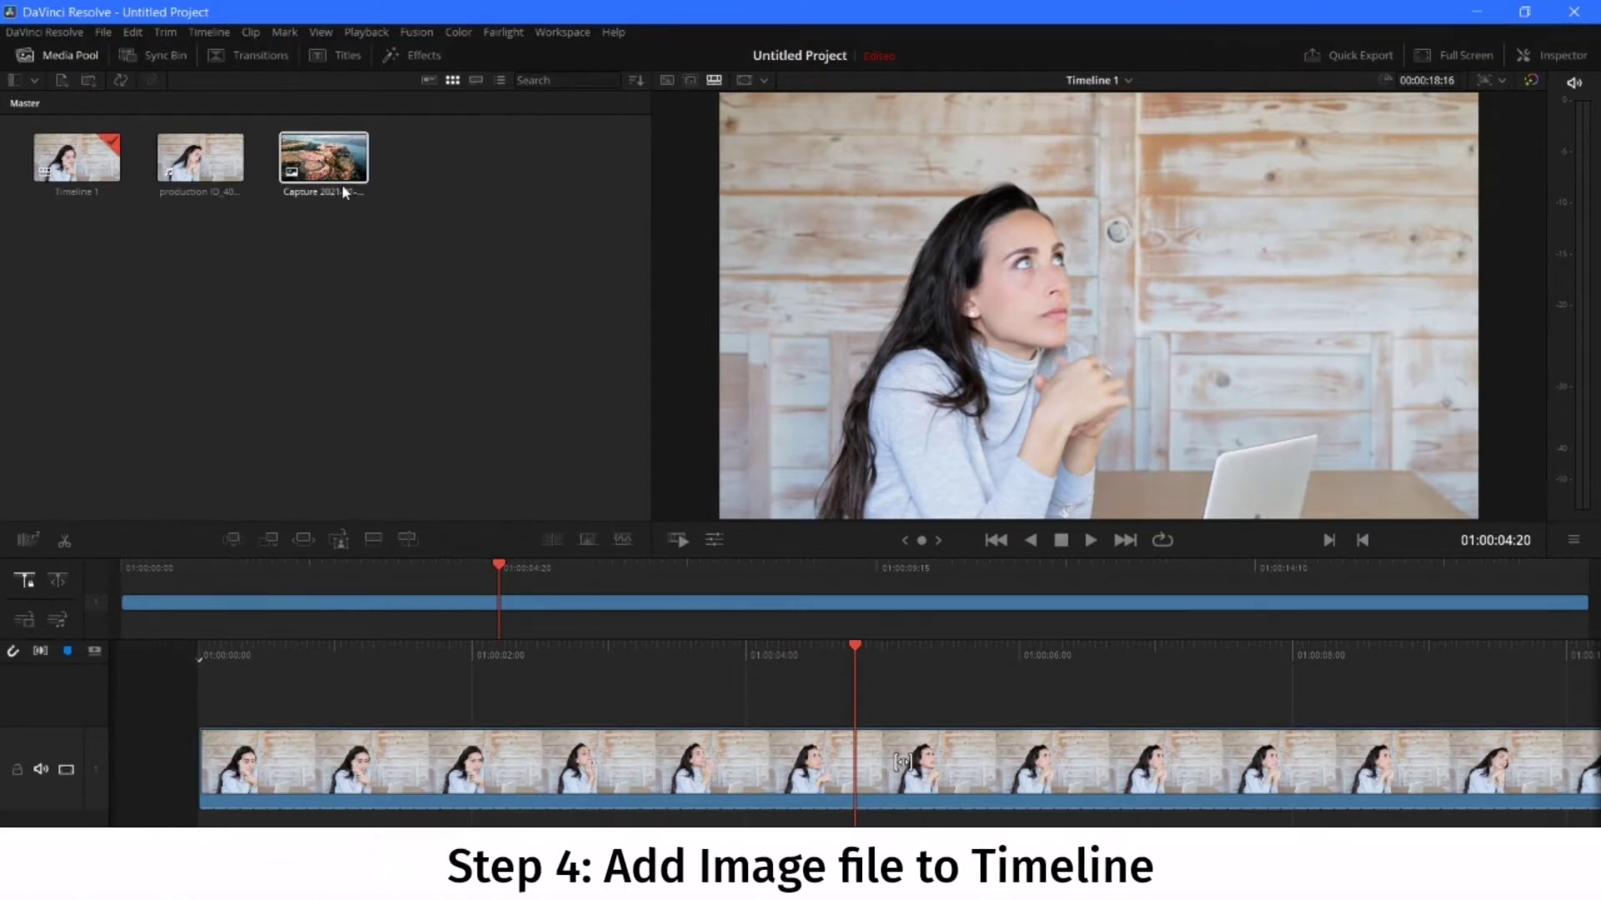
drag(318, 163, 864, 679)
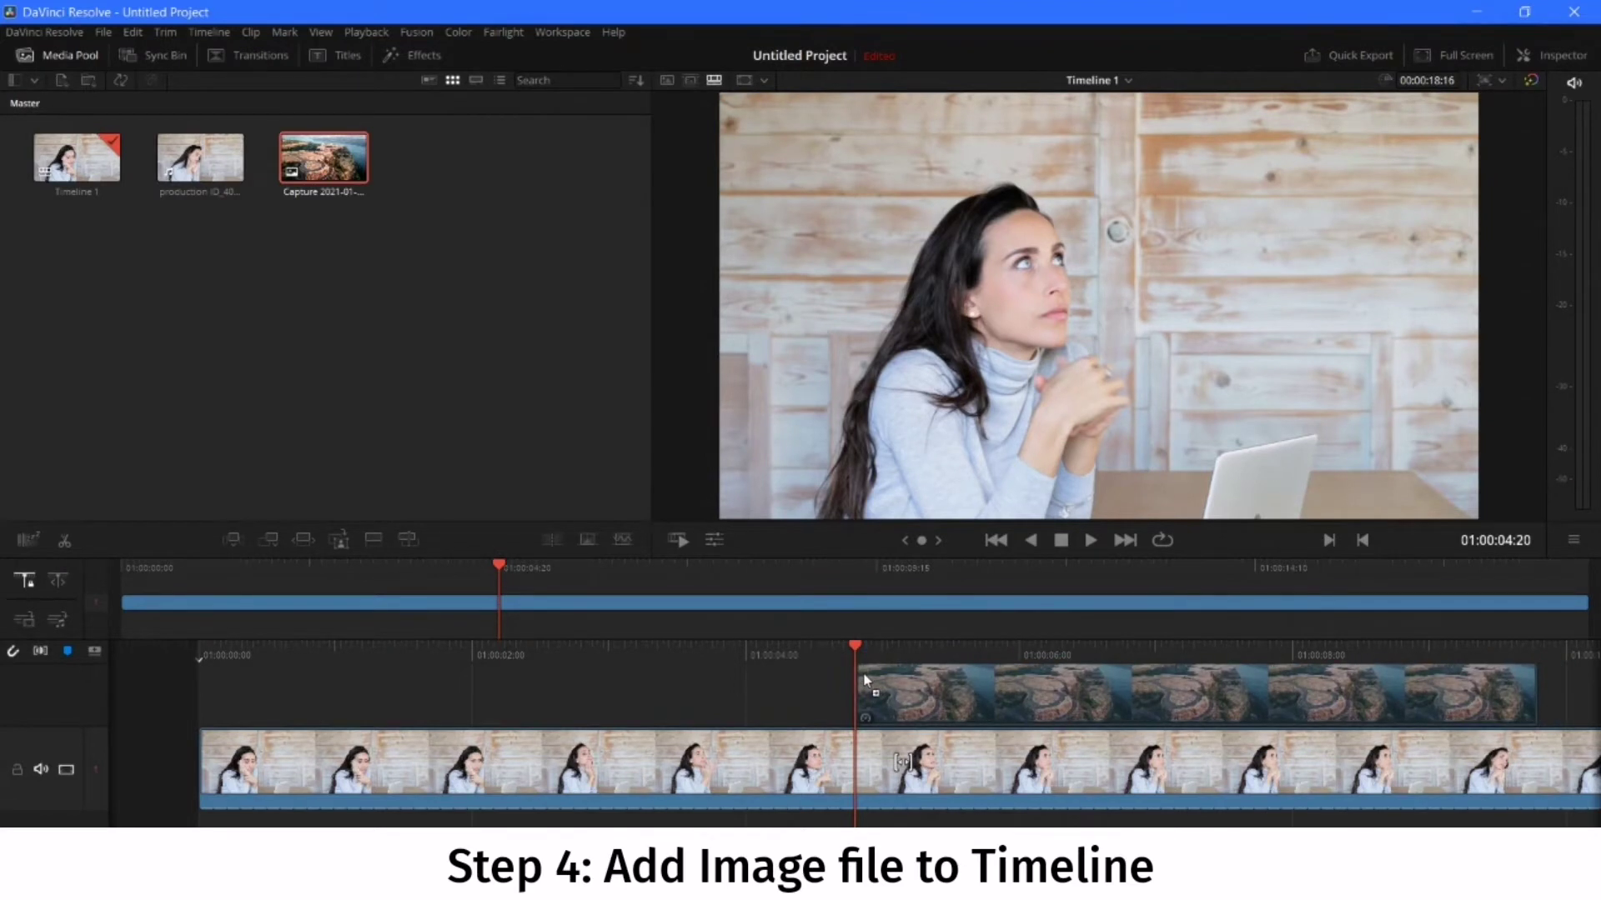
drag(864, 680, 867, 684)
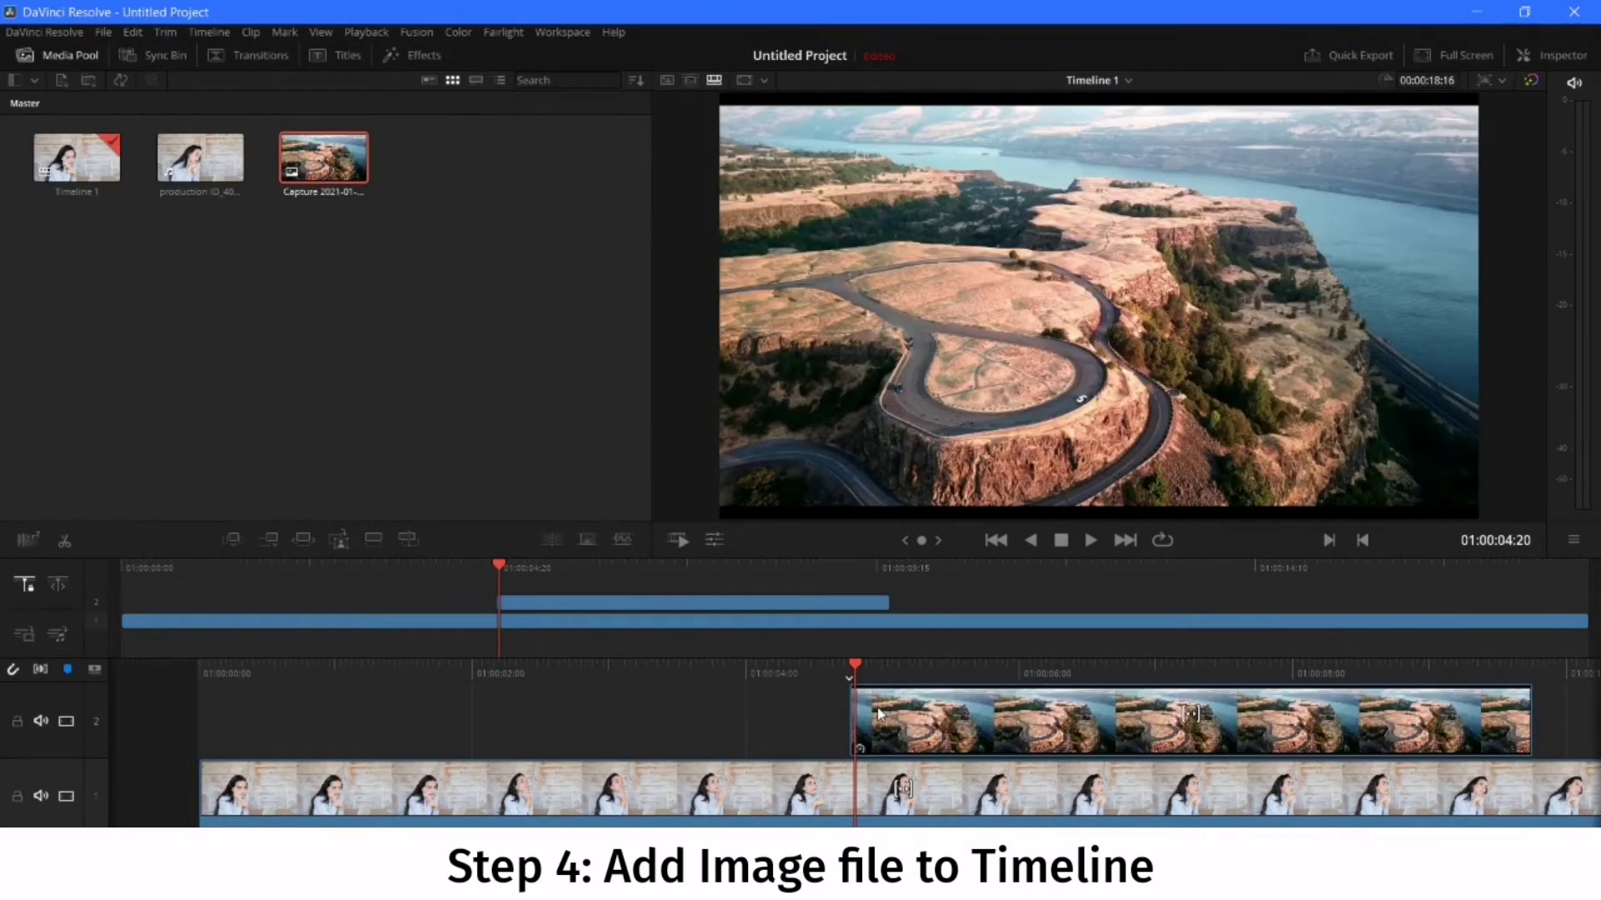
scroll(638, 656, up, 2)
click(469, 566)
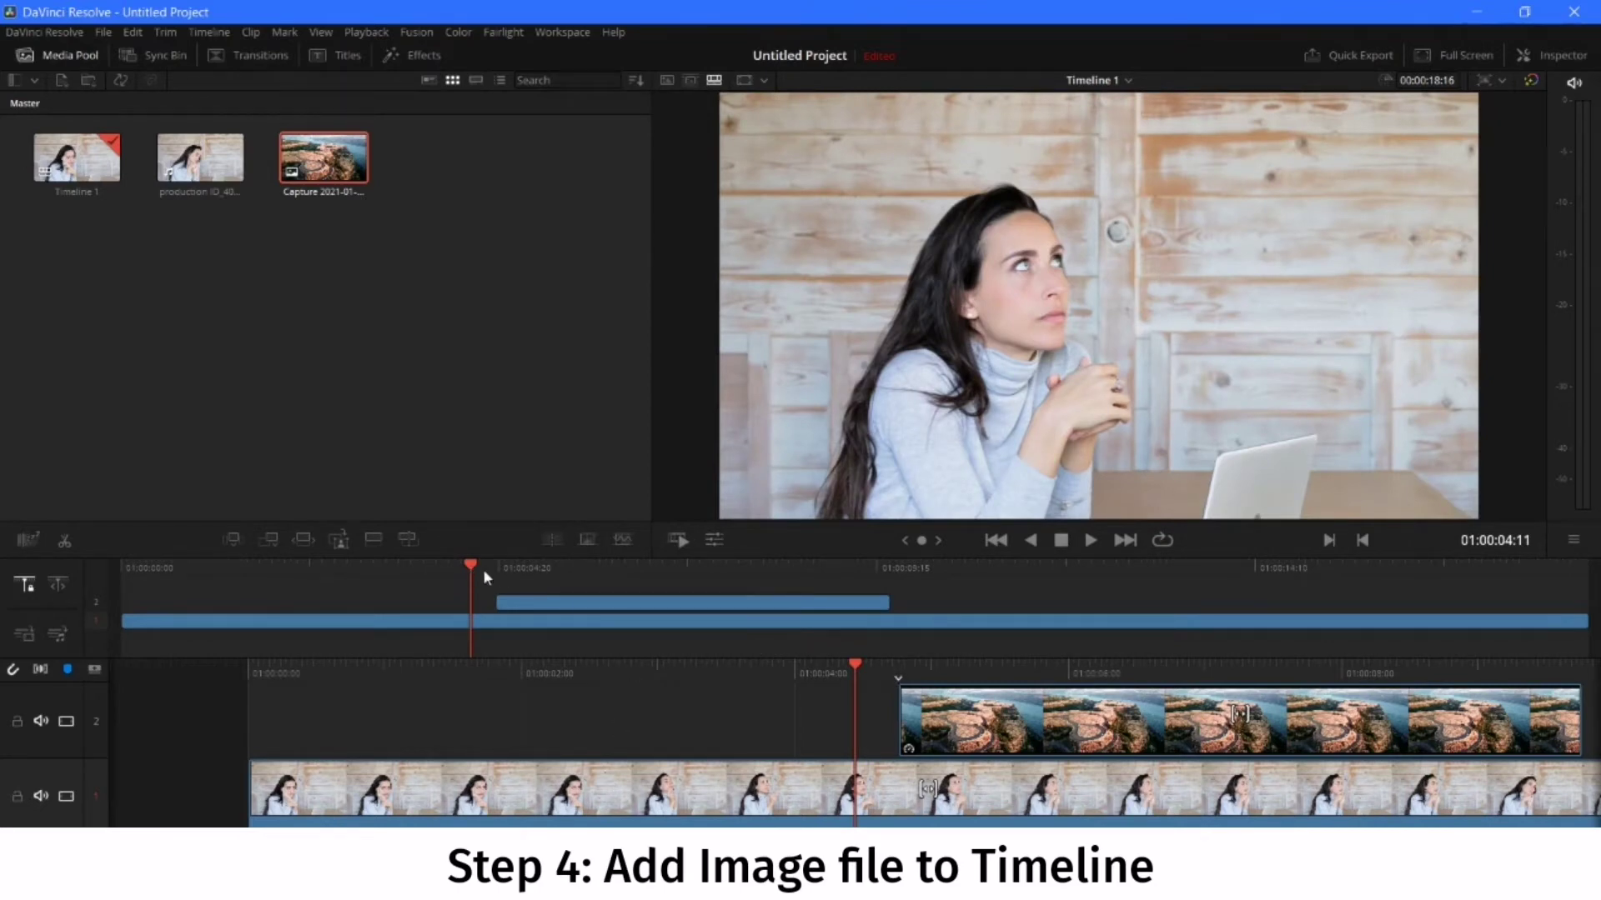
drag(465, 569, 563, 575)
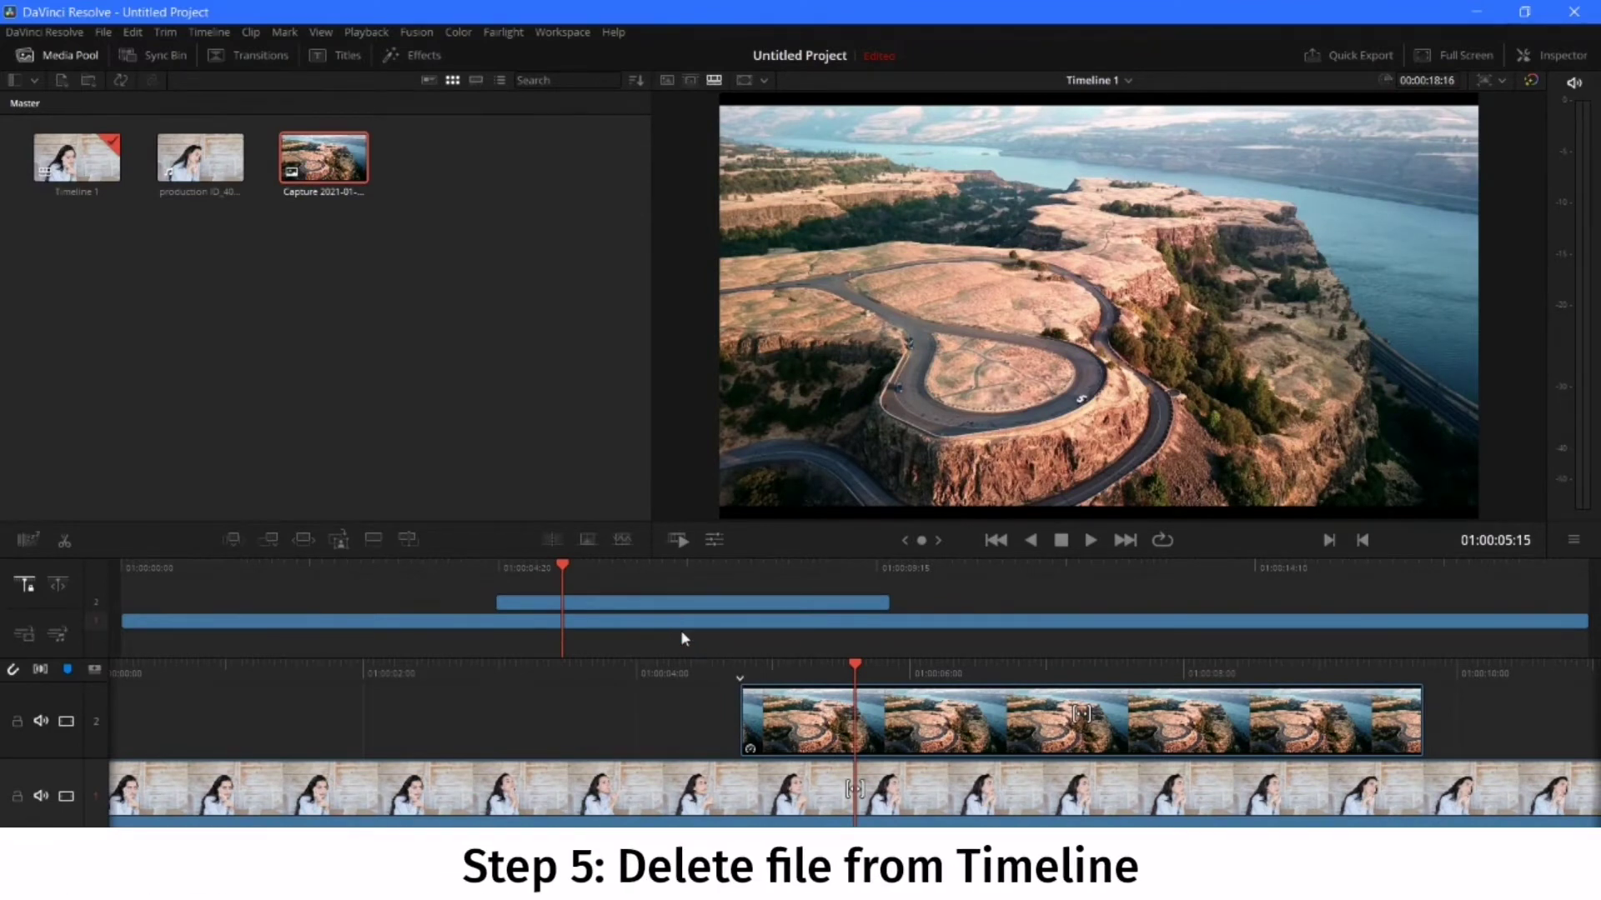
Delete the aerial image from V2 and the woman video from V1, emptying Timeline 1
click(894, 732)
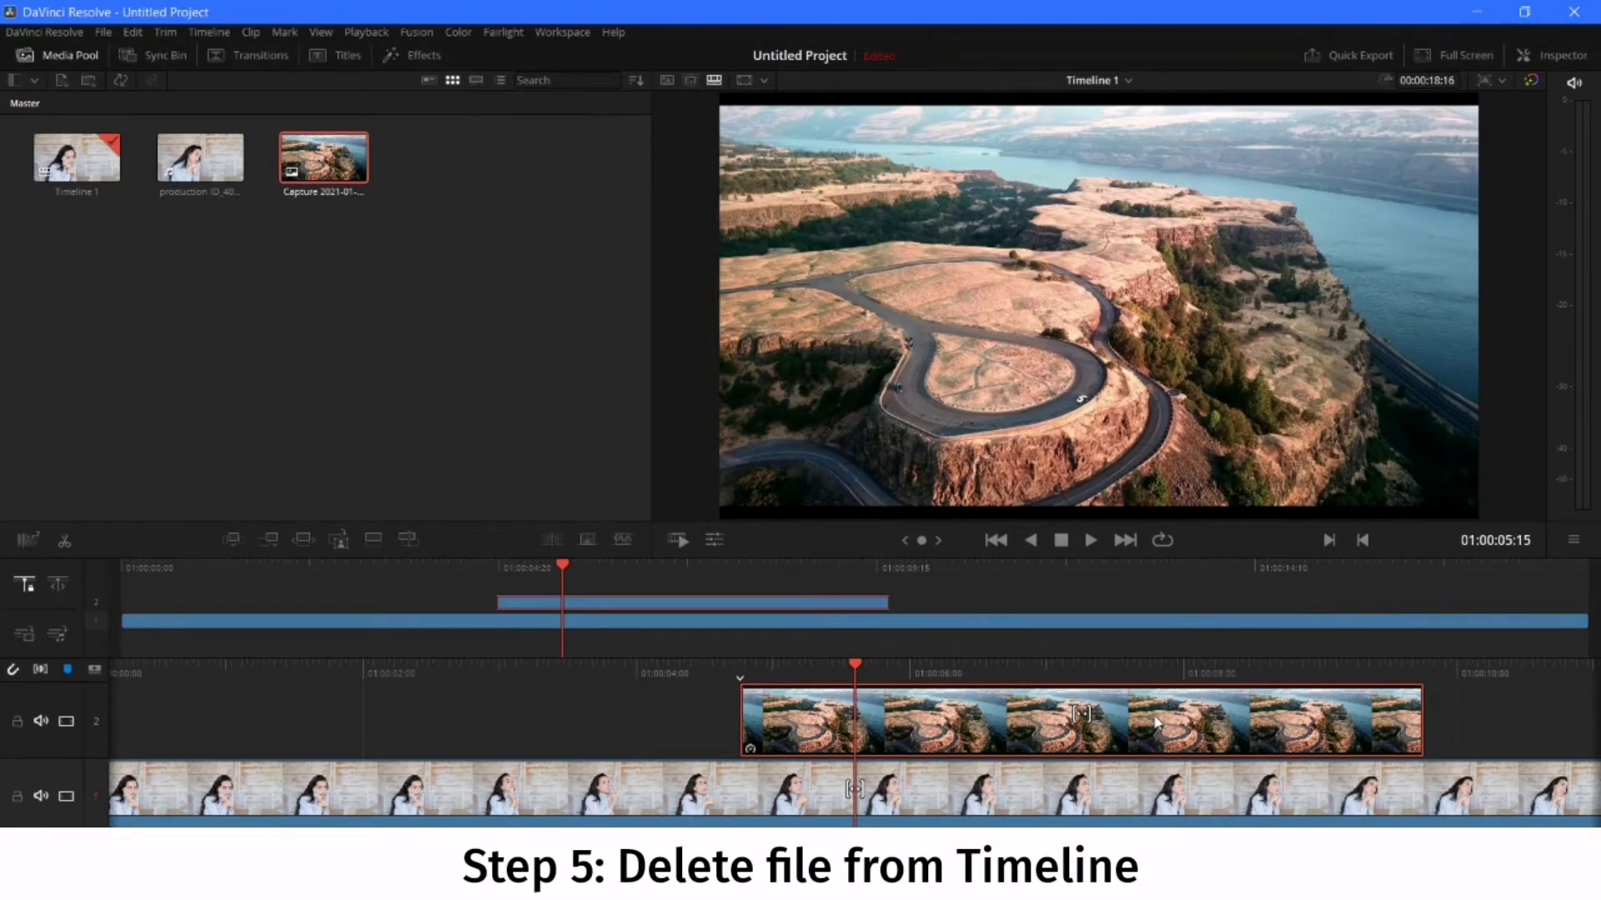
key(Delete)
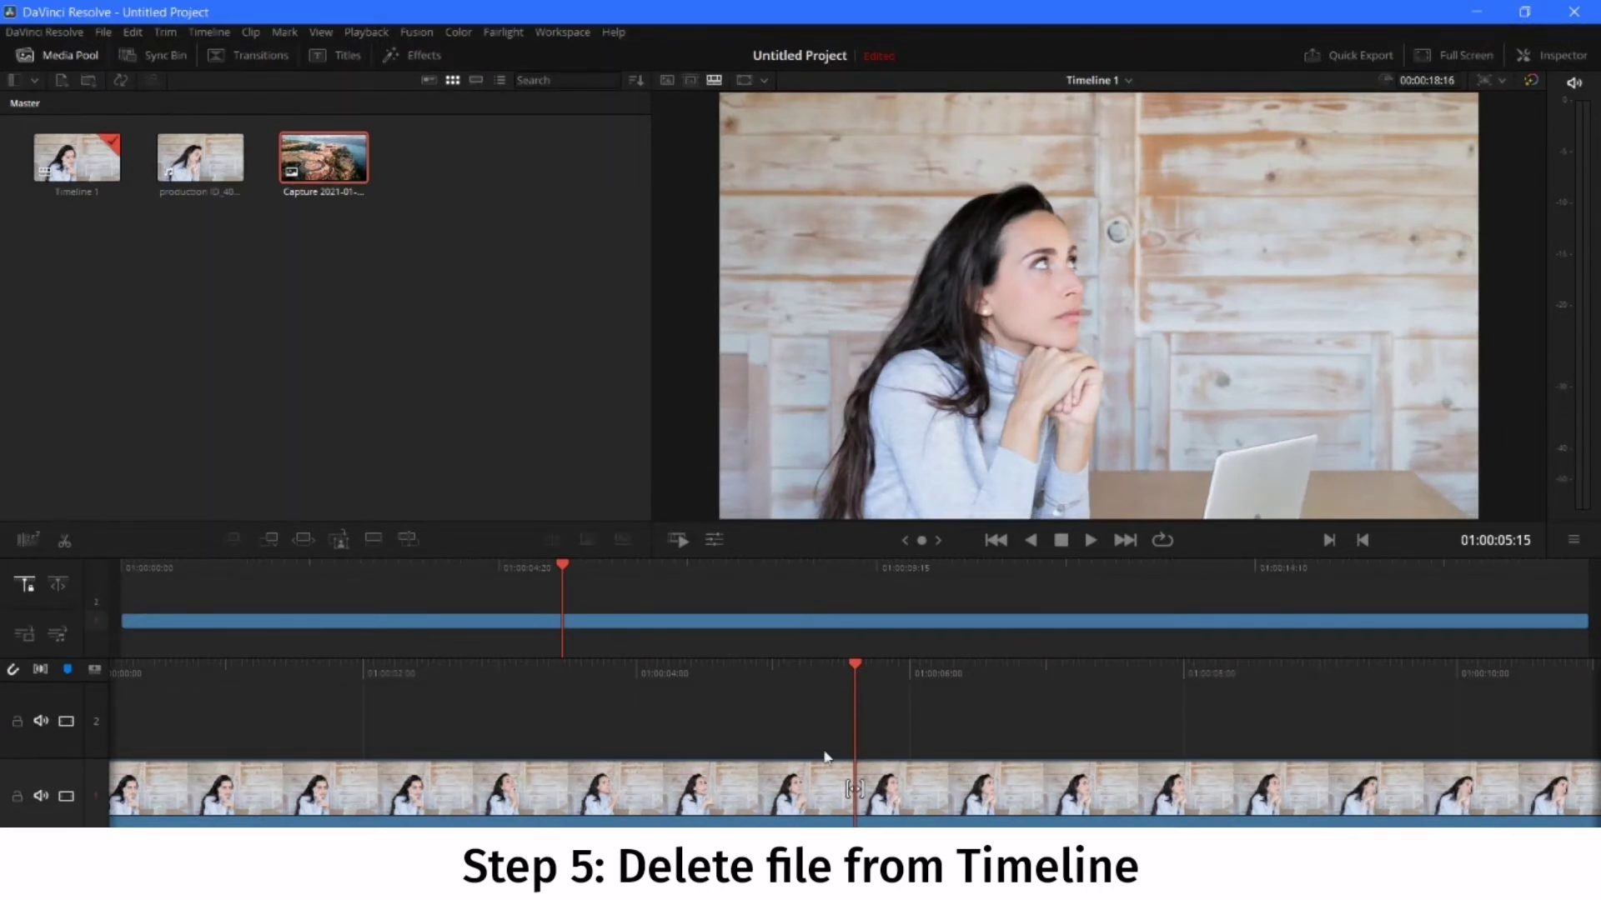
click(808, 790)
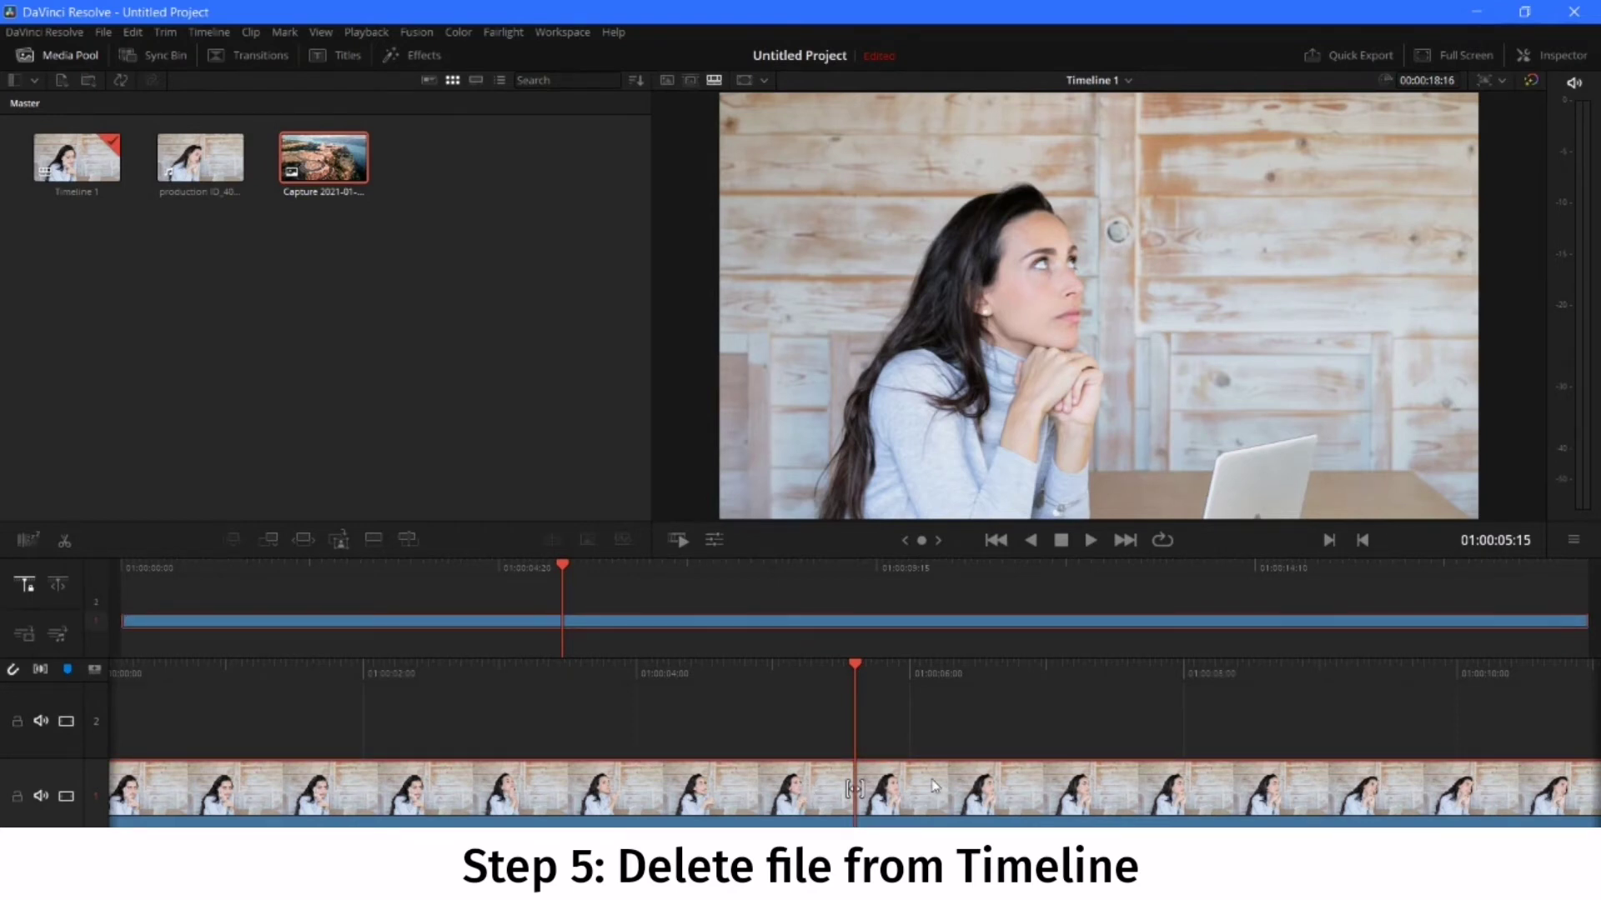
key(Delete)
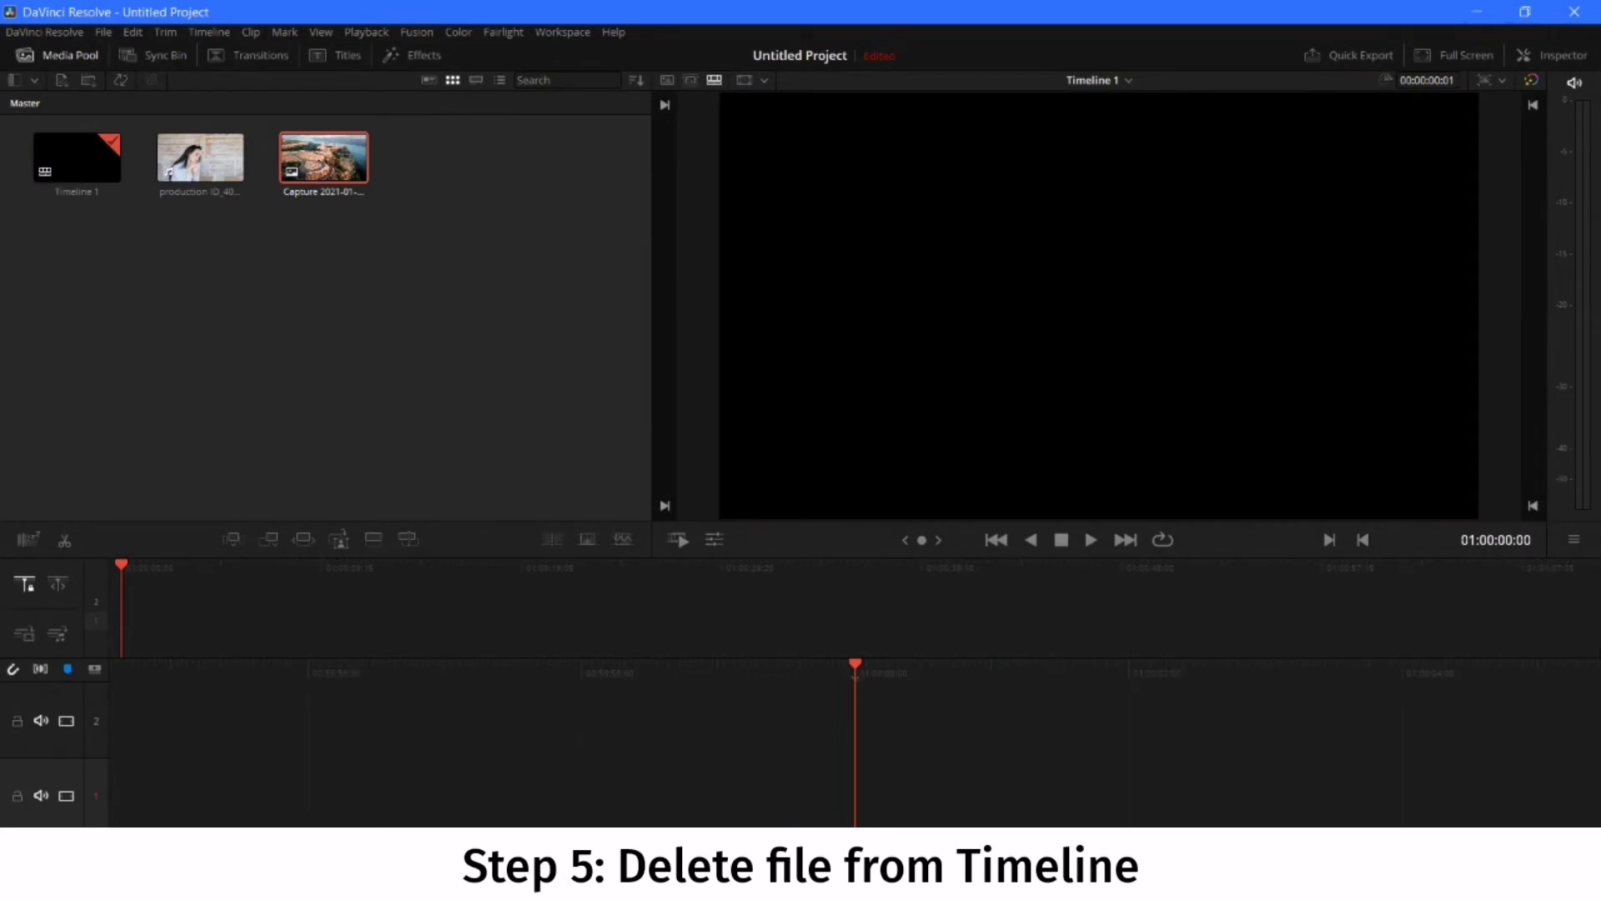
drag(469, 284, 79, 156)
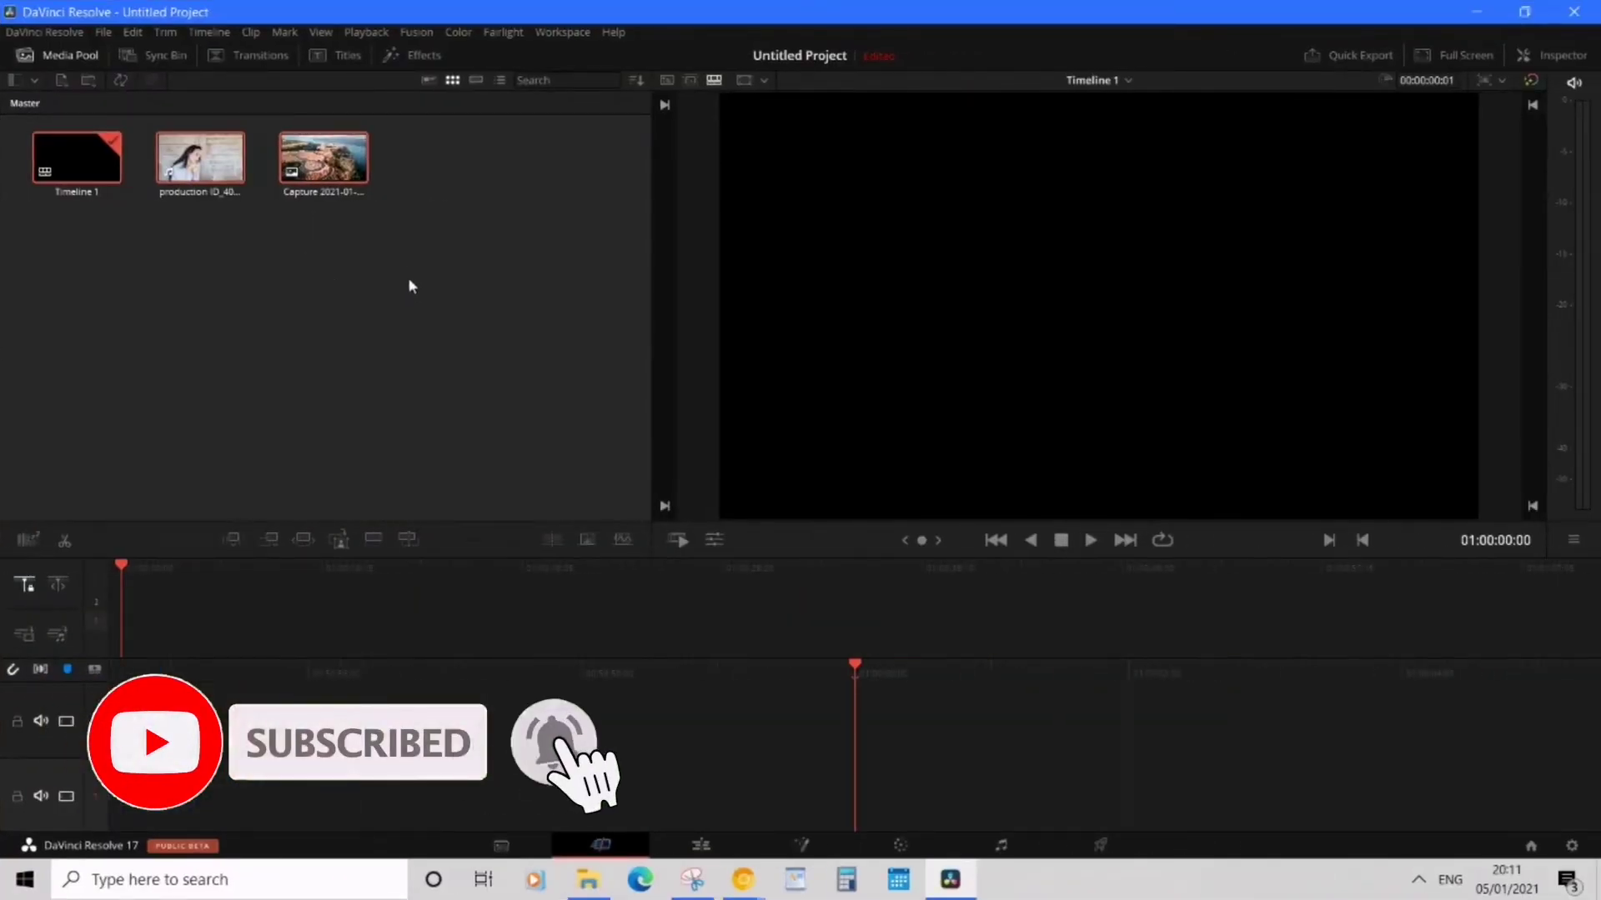
Select Timeline 1 and both clips in the Media Pool and permanently delete them
click(541, 167)
drag(293, 167, 404, 361)
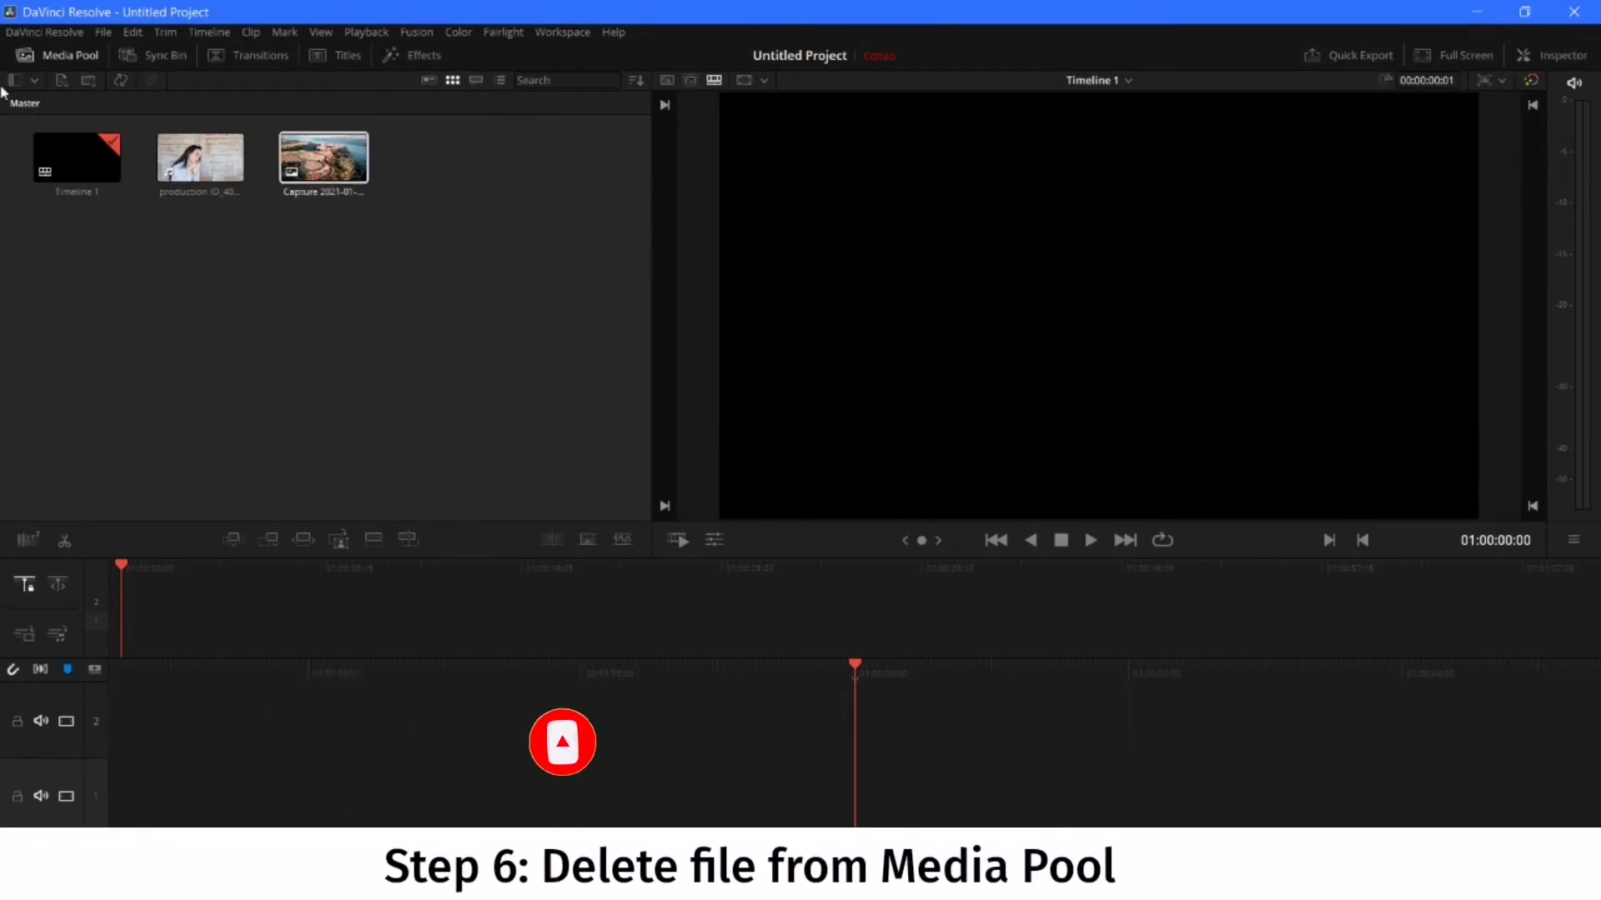
click(495, 330)
drag(553, 373, 83, 164)
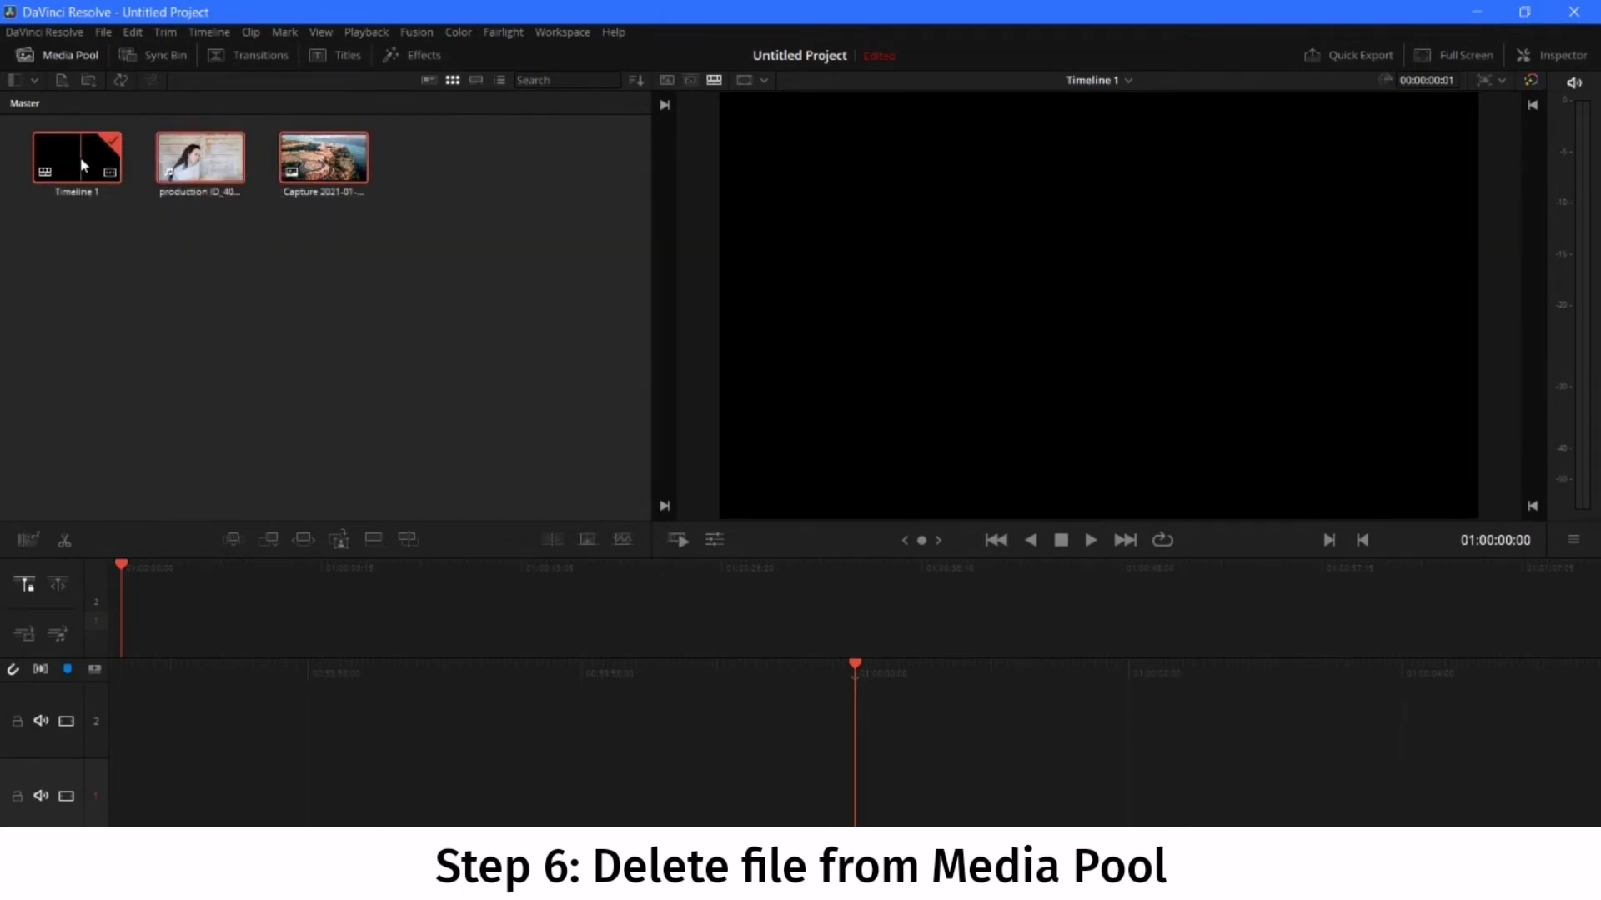
key(Delete)
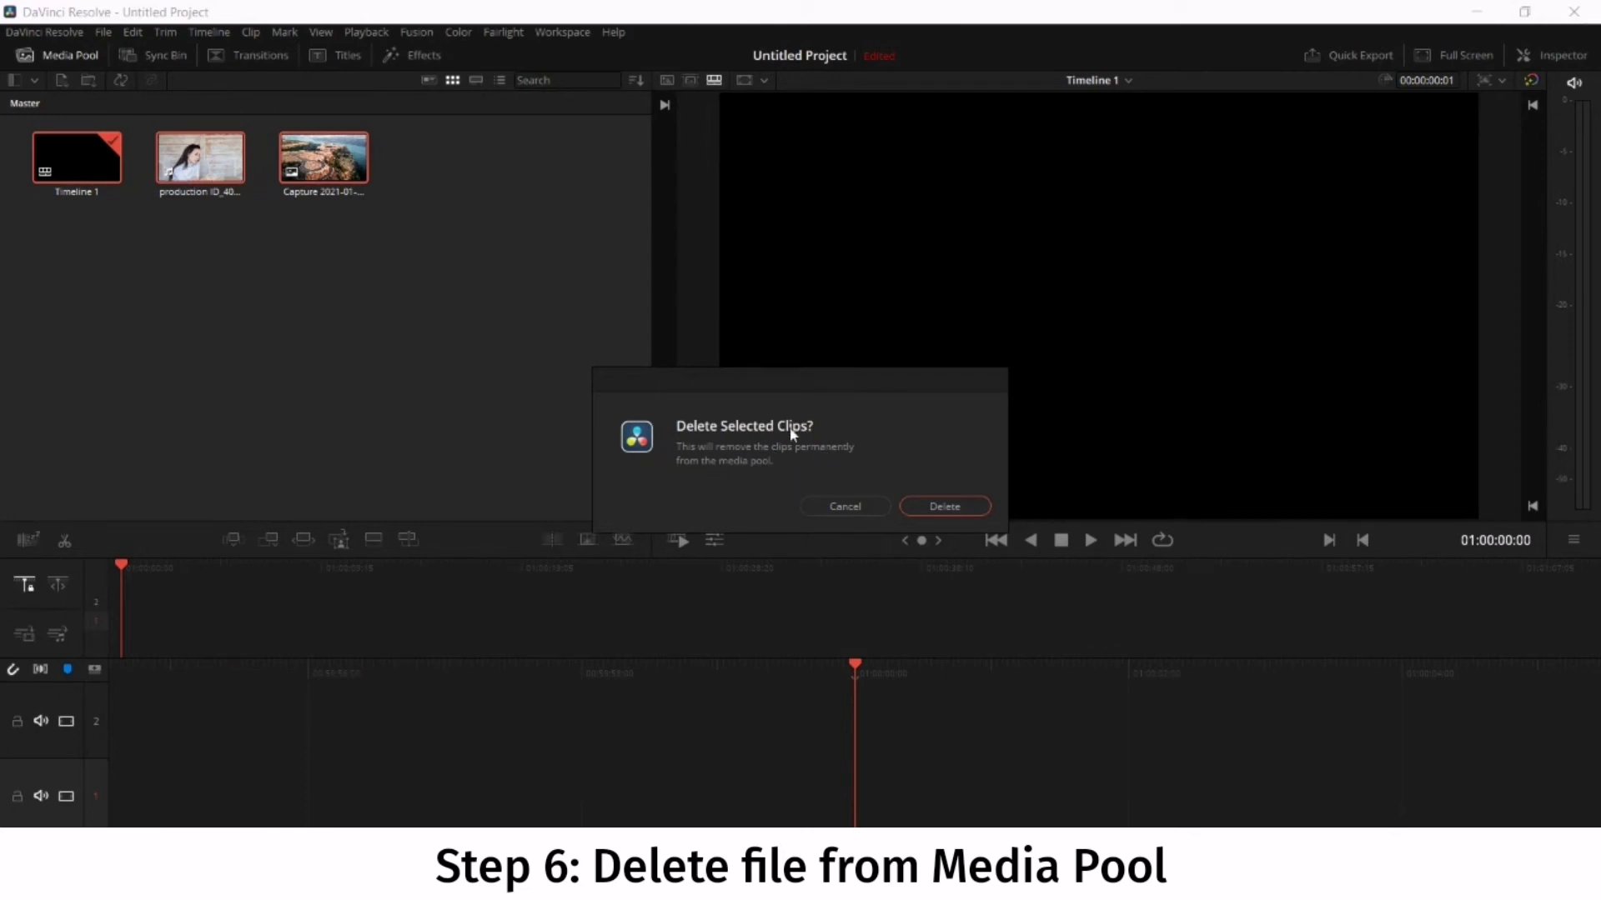
click(935, 507)
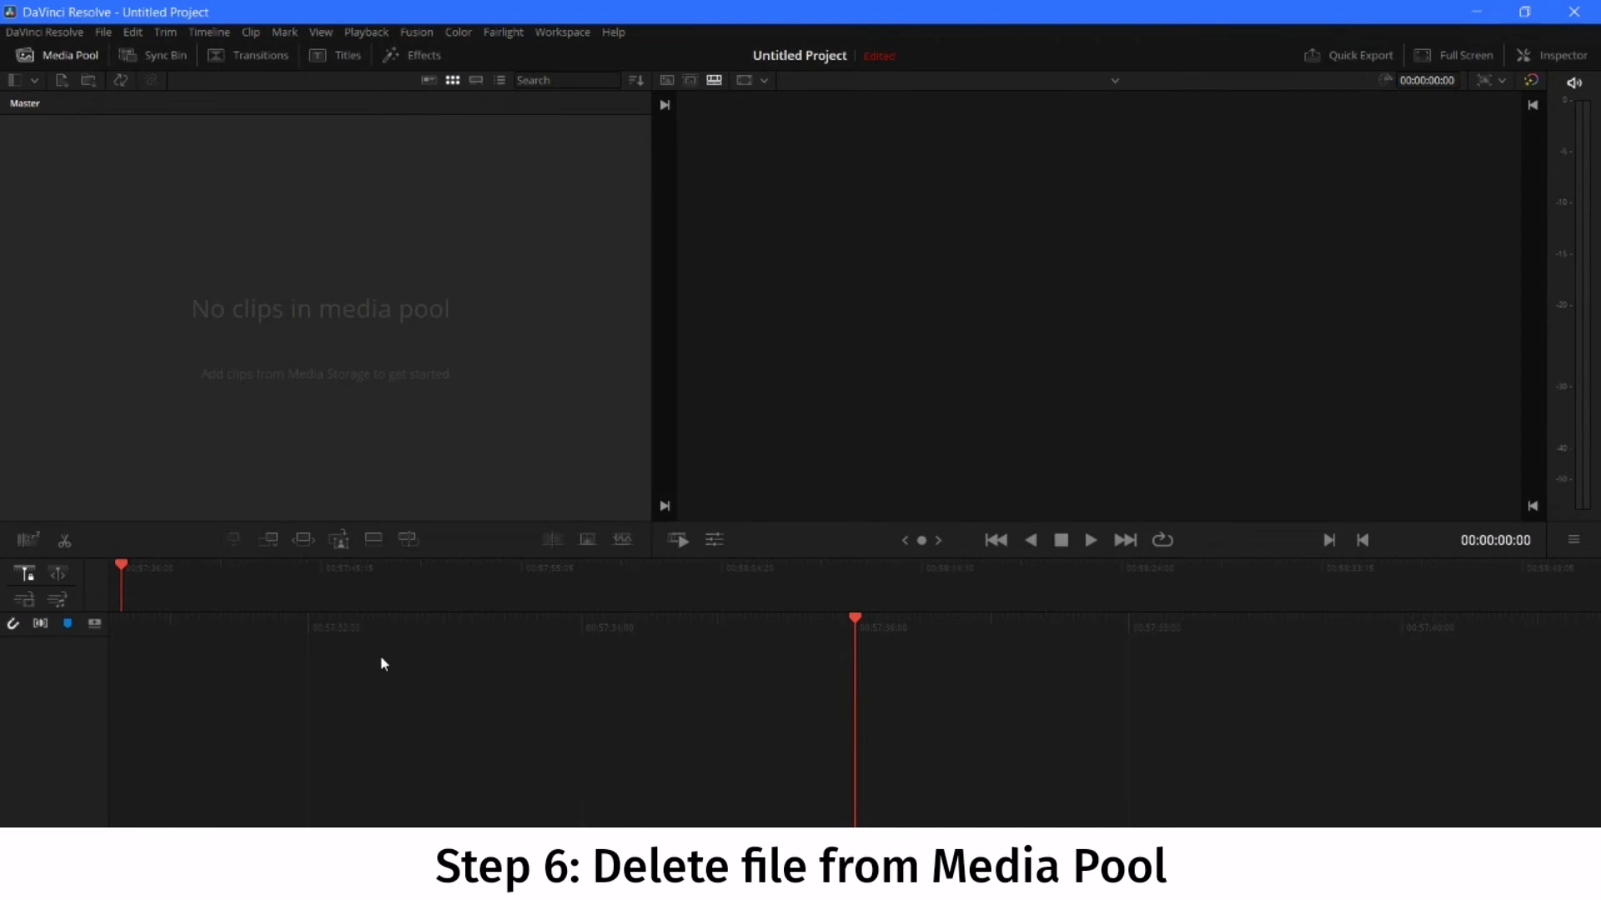